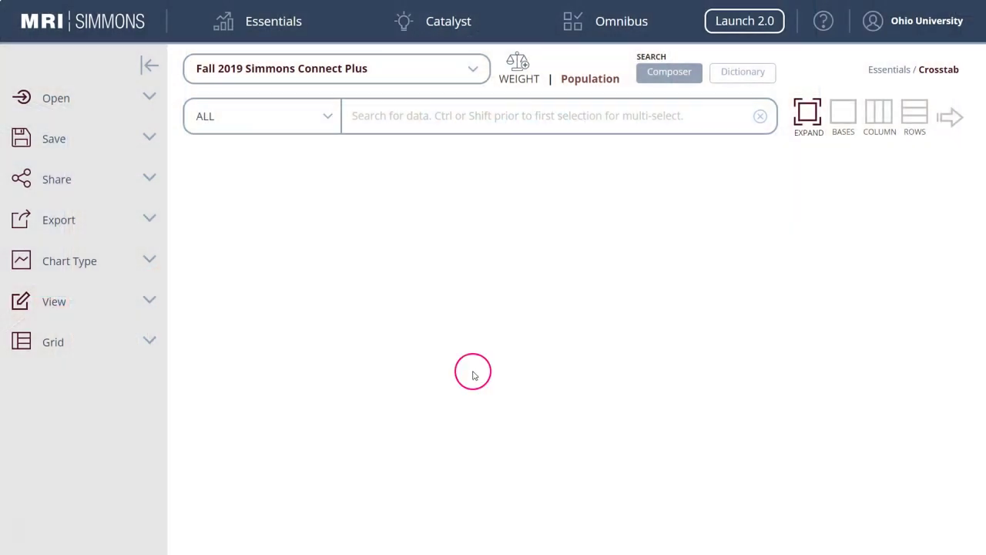
left_click(283, 27)
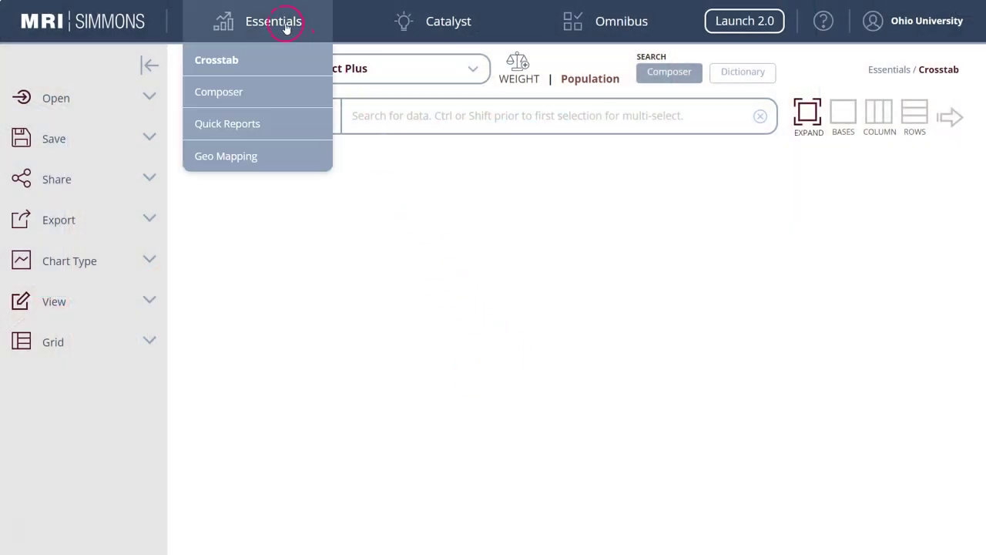
left_click(268, 137)
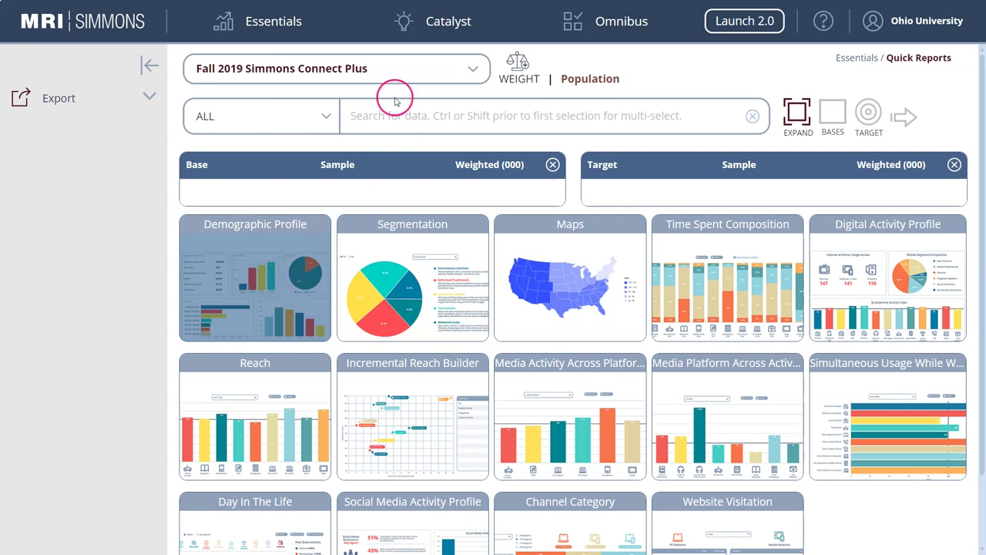
left_click(293, 21)
left_click(260, 59)
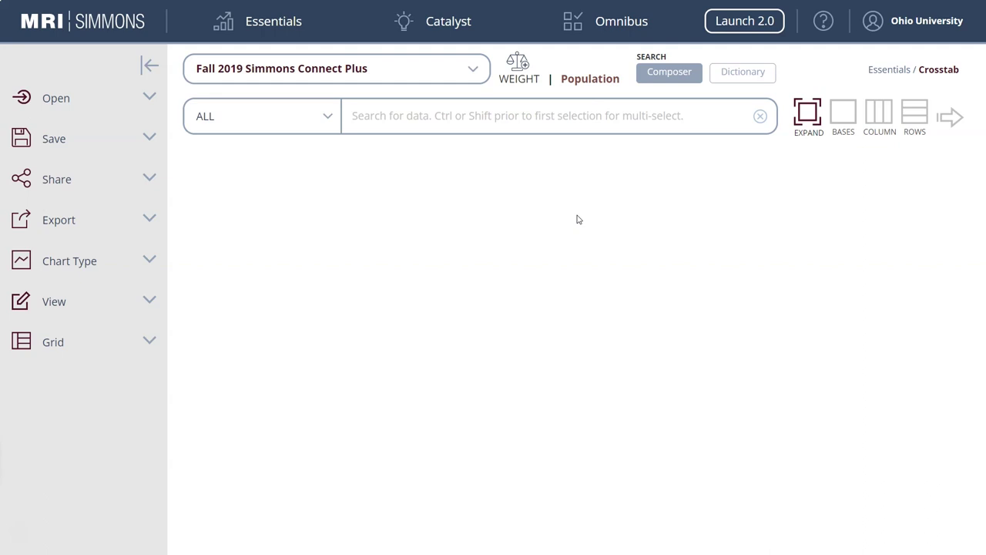
left_click(562, 217)
Open the question Dictionary and expand the ENTERTAINMENT/LEISURE category.
left_click(745, 76)
left_click(746, 77)
left_click(403, 99)
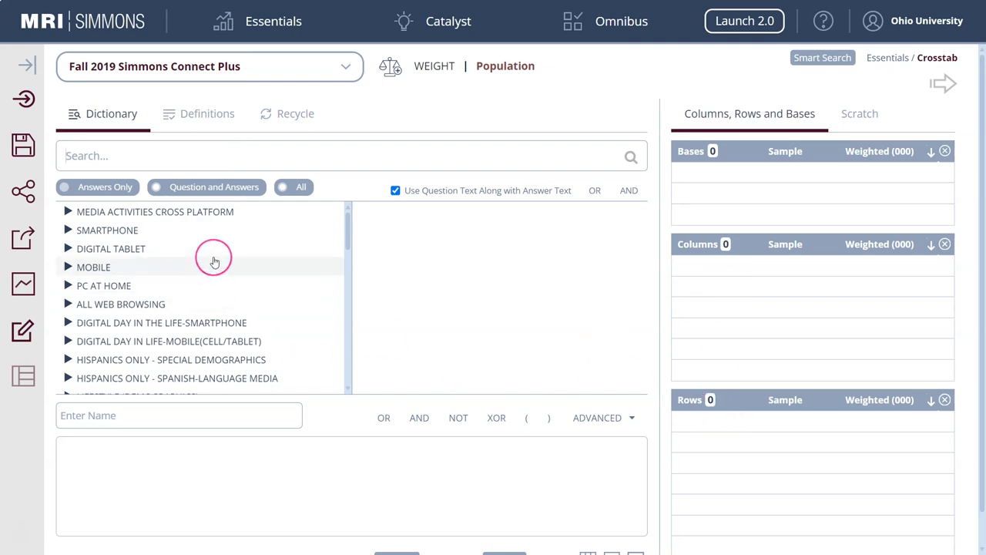
scroll(214, 260, "down", 1)
scroll(215, 262, "down", 7)
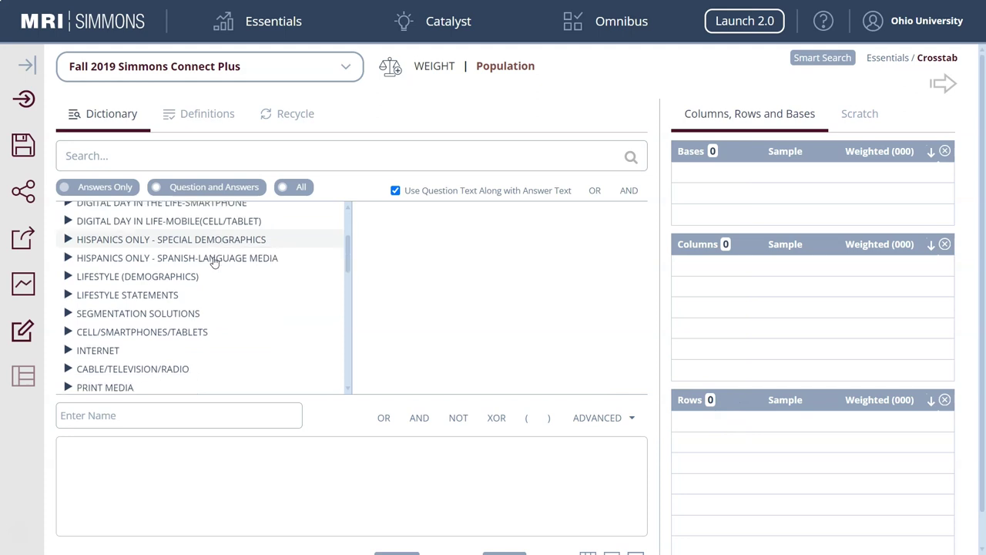
scroll(214, 262, "down", 6)
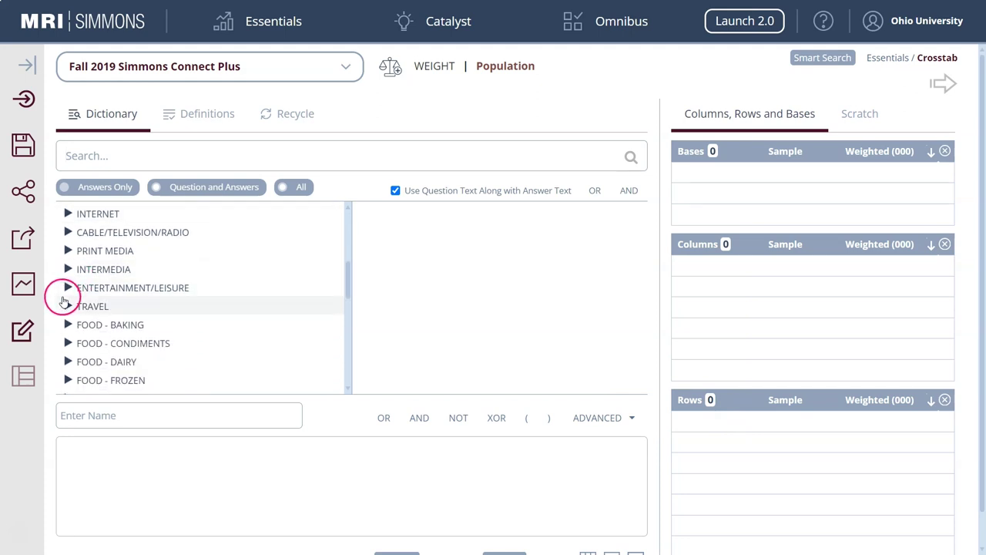
left_click(67, 287)
Expand THEME PARKS (INCLUDING WATER PARKS) and list the THEME PARKS-# TIMES VISITED LST 12 MOS answers.
scroll(164, 287, "down", 4)
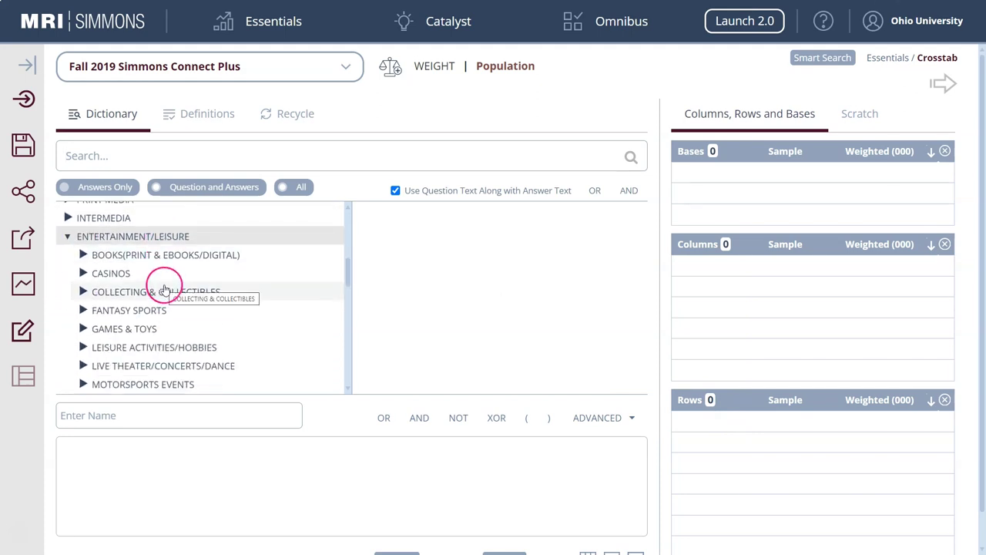
scroll(163, 286, "down", 1)
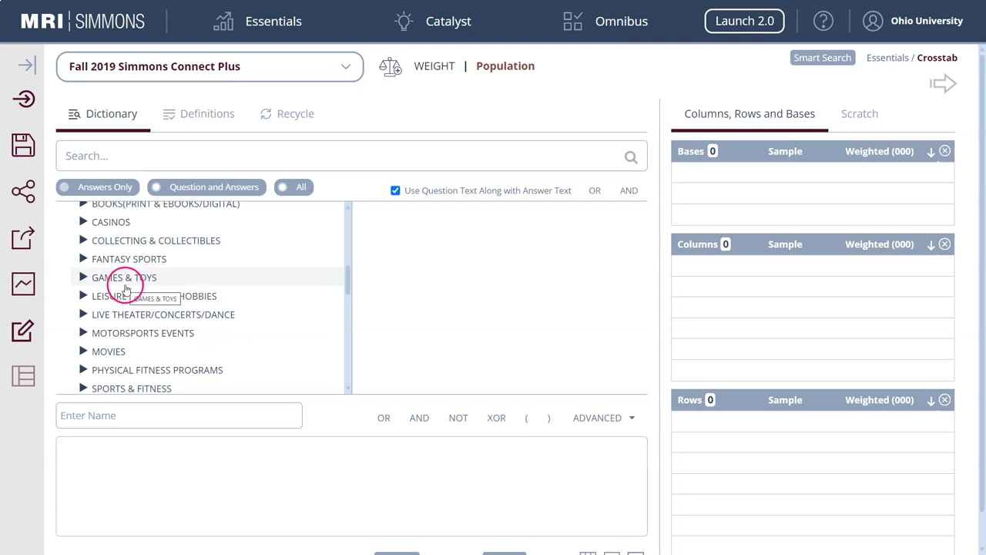
scroll(125, 284, "down", 2)
scroll(125, 285, "down", 3)
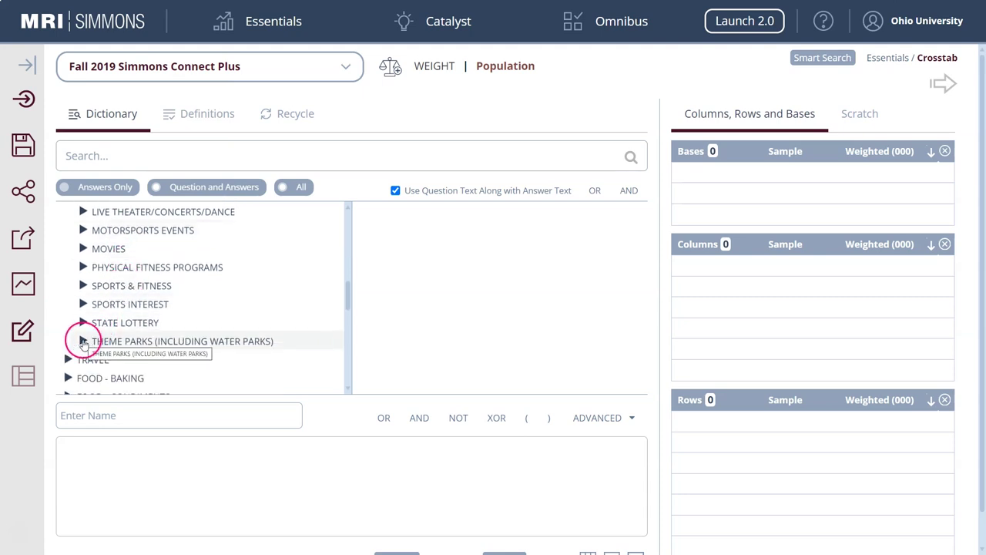
left_click(83, 342)
scroll(154, 285, "down", 5)
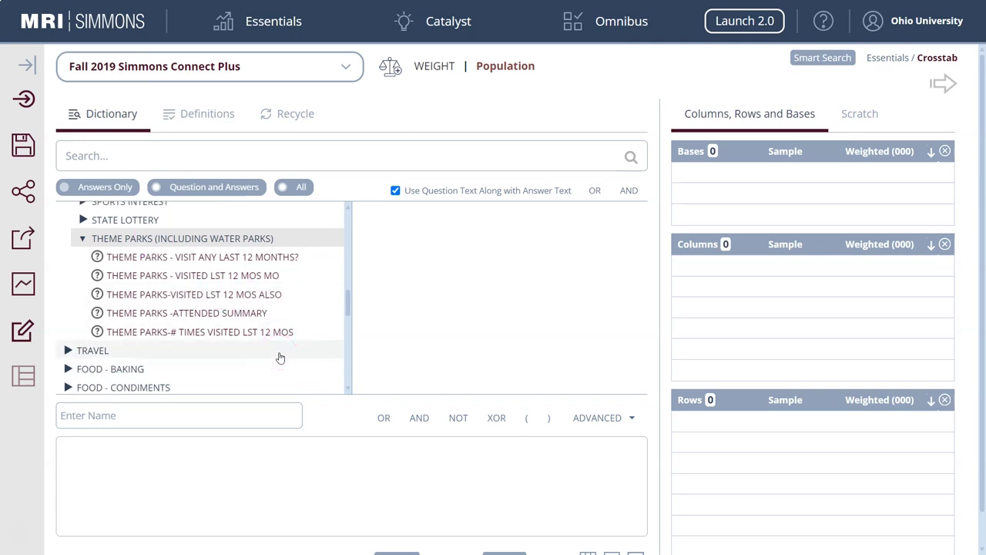
left_click(222, 333)
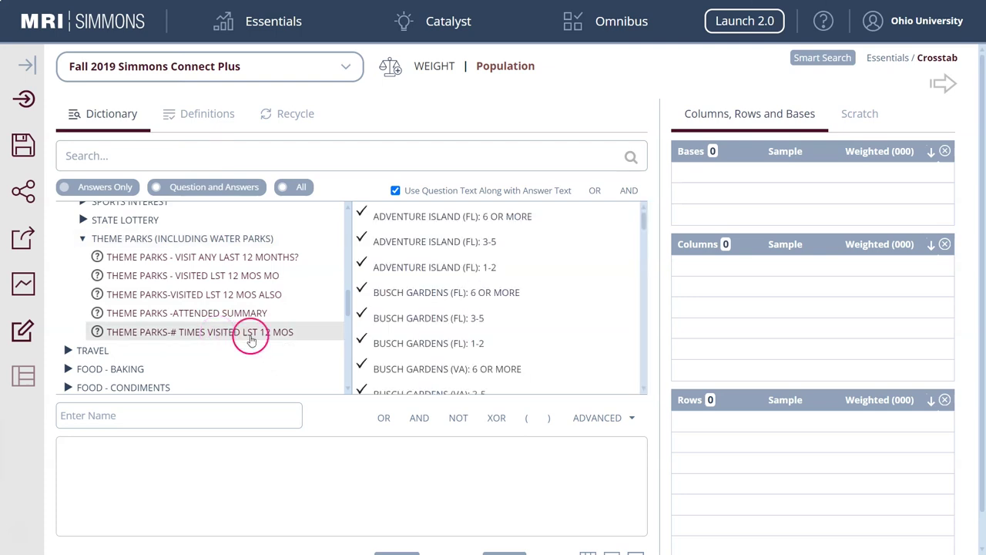
Add CEDAR POINT (OH): 1-2 as the first crosstab column.
left_click(456, 288)
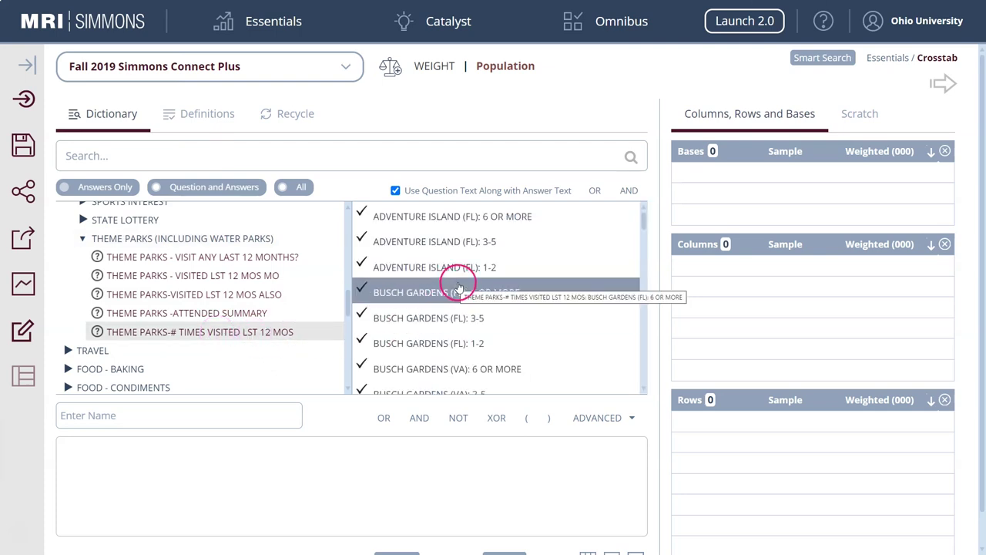
left_click(476, 348)
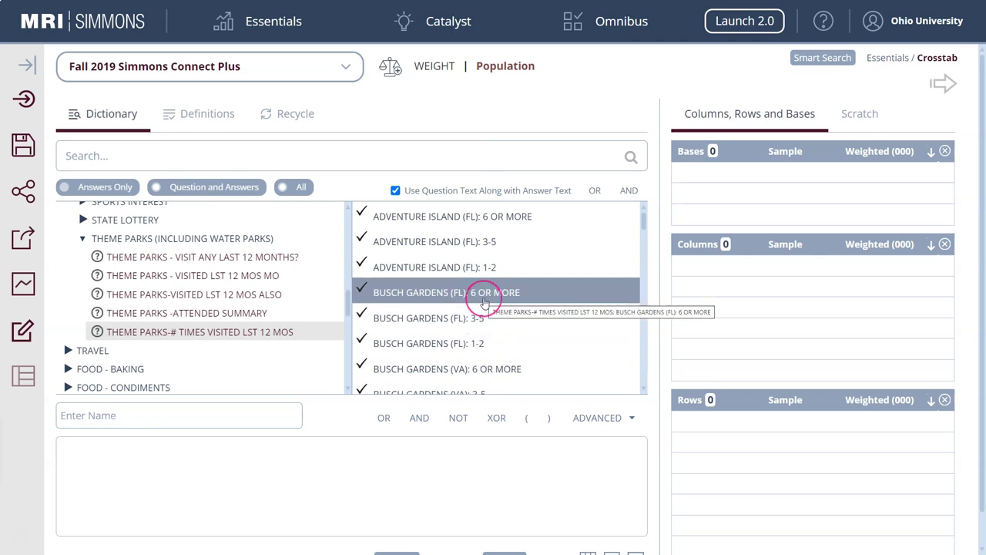
scroll(484, 308, "down", 3)
scroll(484, 303, "down", 1)
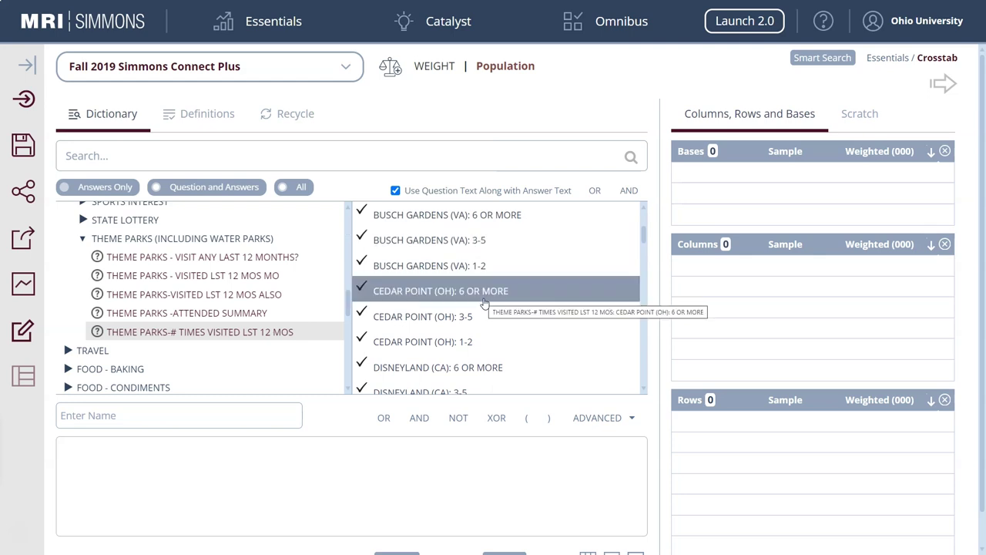
left_click_drag(414, 343, 769, 260)
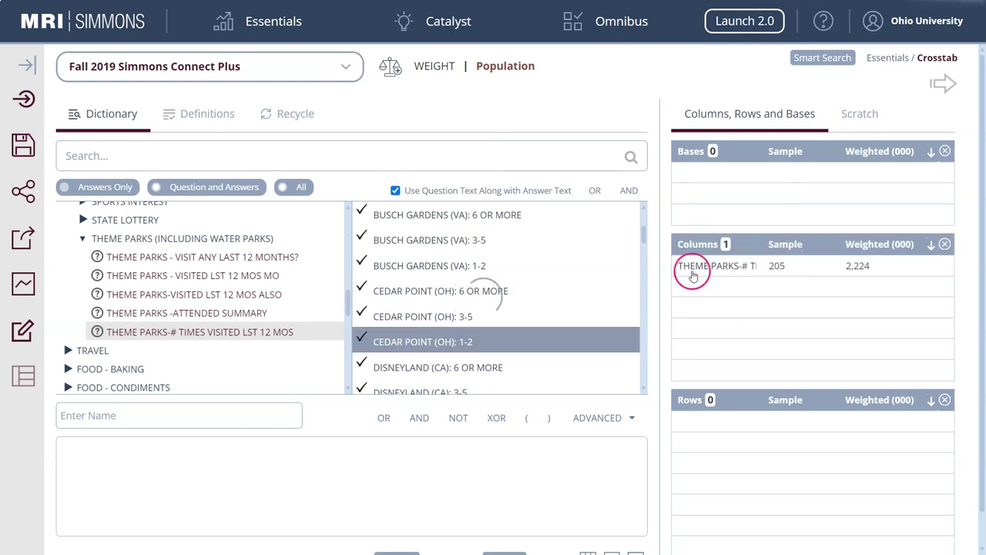
Add DISNEYWORLD/MAGIC KINGDOM(FL): 1-2 as the second column, with sample 675.
scroll(468, 297, "down", 3)
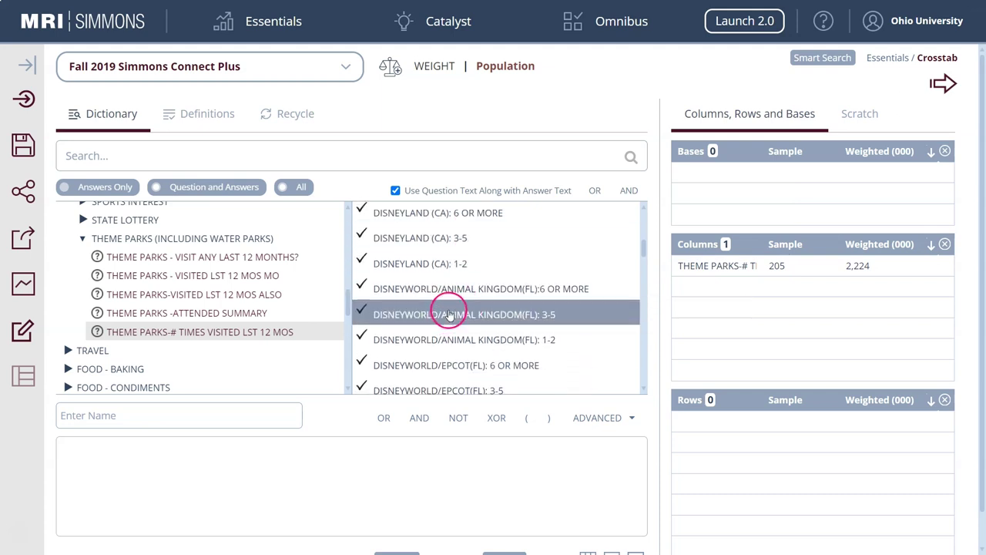
scroll(451, 310, "down", 1)
scroll(452, 310, "down", 3)
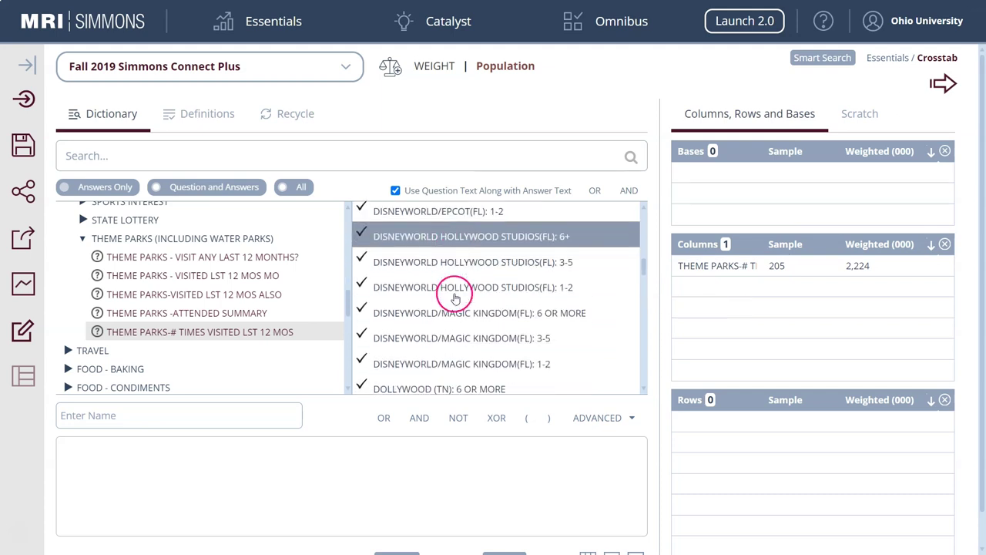
left_click_drag(434, 362, 801, 280)
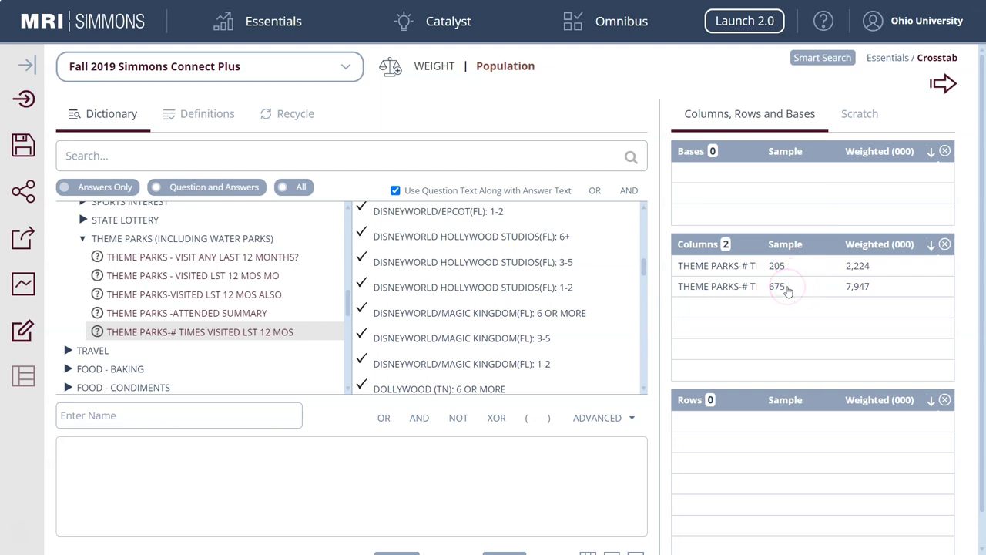
left_click(790, 291)
left_click(799, 285)
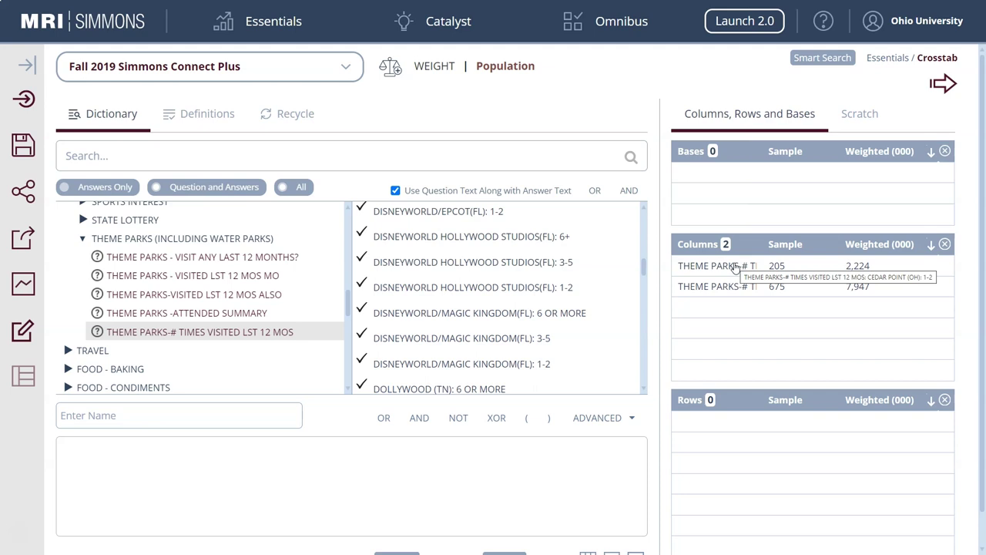
left_click(737, 268)
left_click(790, 272)
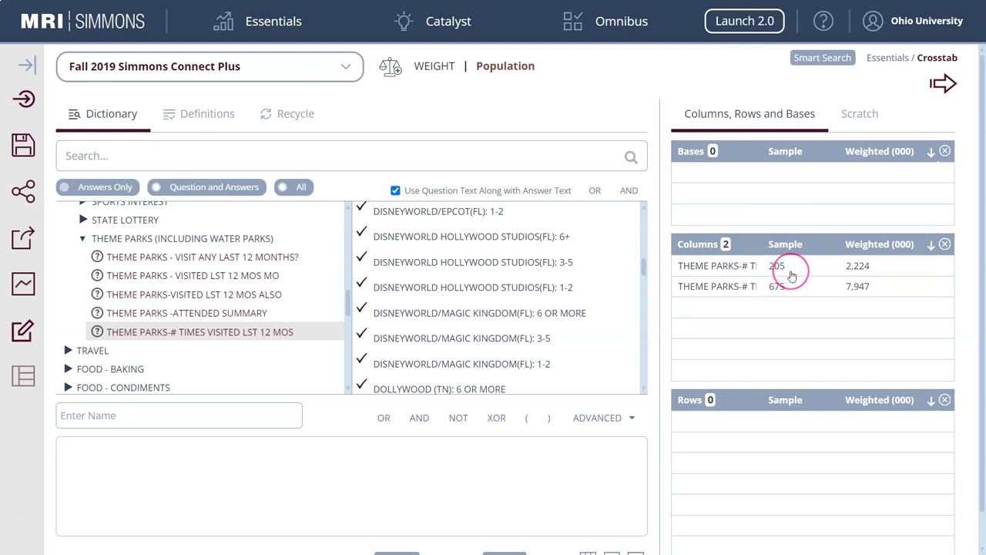
left_click(792, 276)
left_click_drag(617, 317, 787, 298)
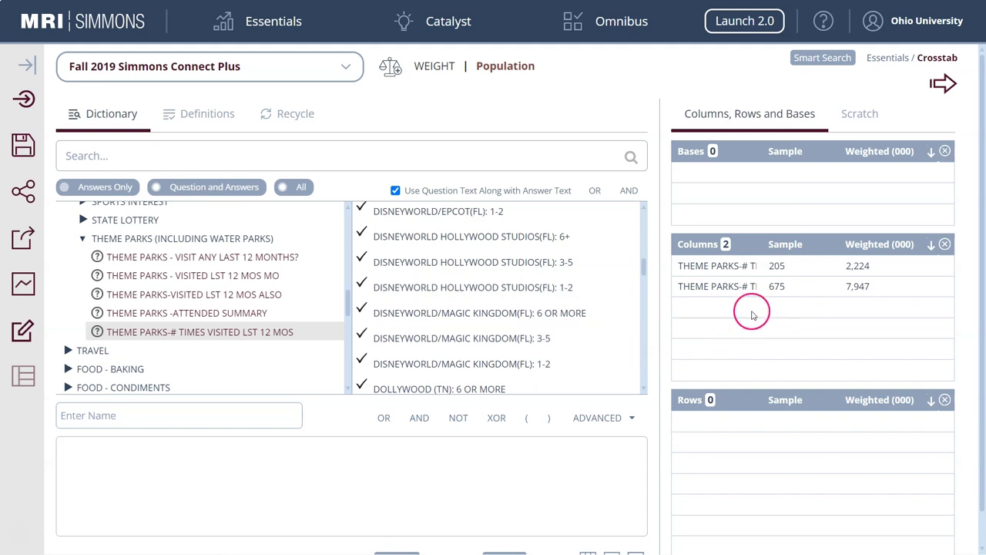
Add AGE: 18 - 34 from the personal demographics questions as a crosstab row.
scroll(157, 301, "up", 15)
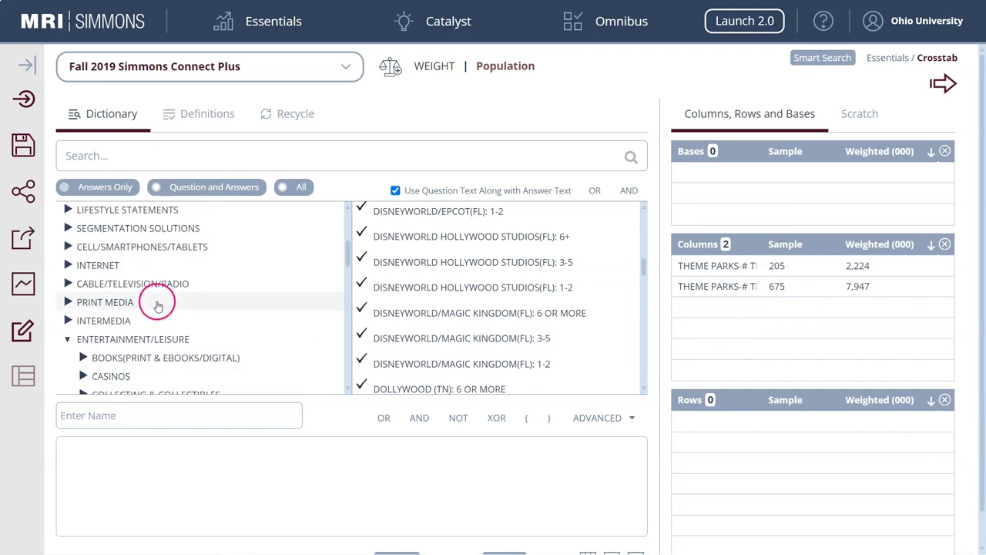
scroll(158, 302, "down", 3)
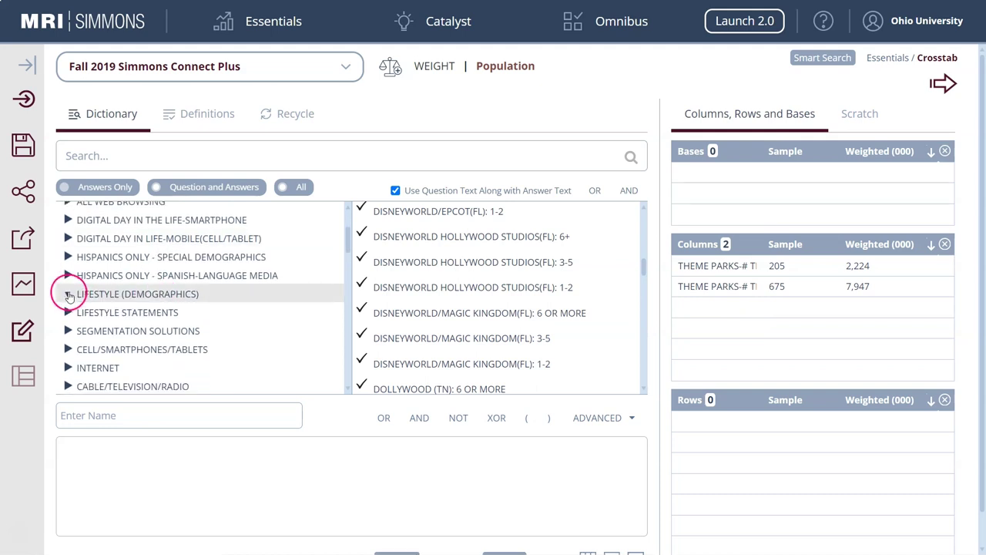
left_click(69, 295)
scroll(193, 265, "down", 2)
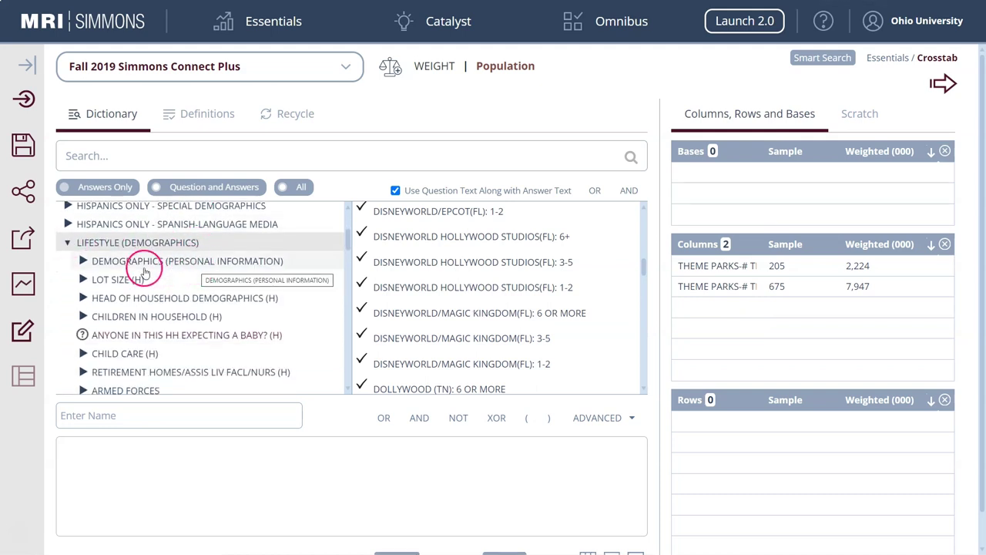
left_click(84, 261)
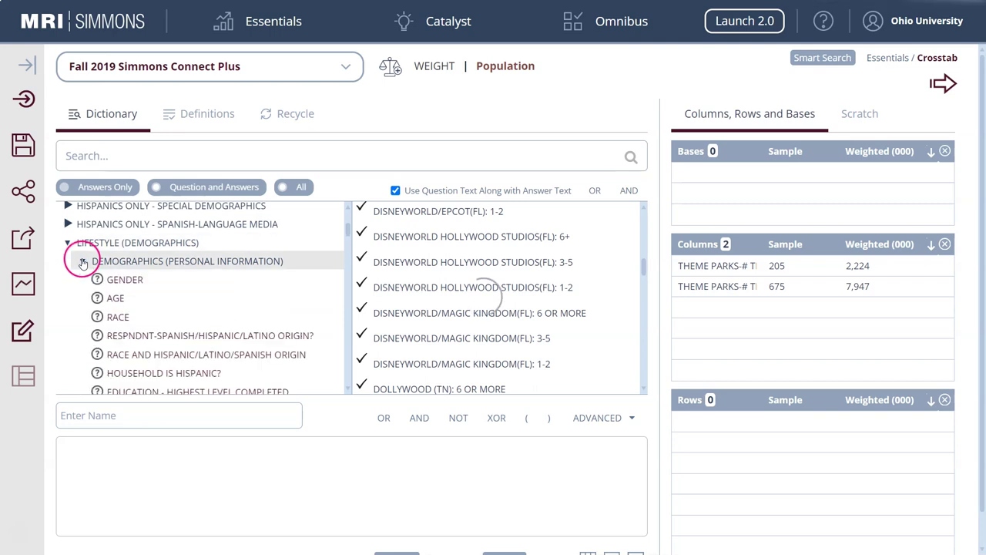
left_click(127, 298)
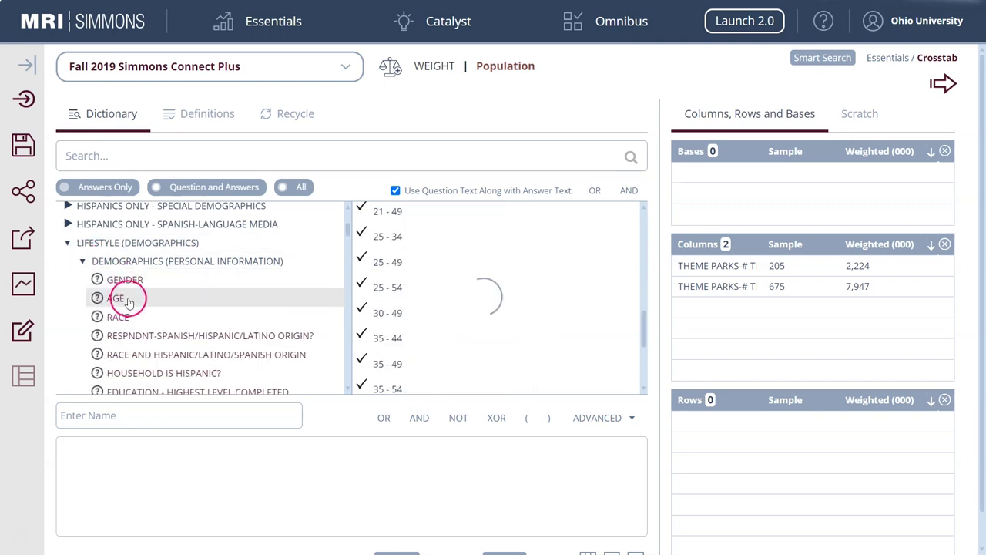
scroll(420, 297, "down", 3)
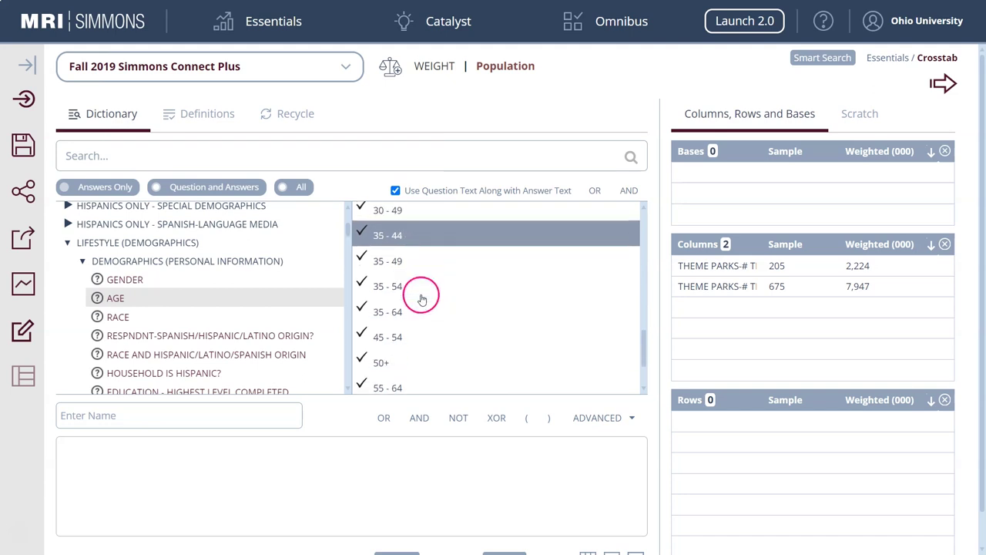
scroll(422, 296, "down", 1)
scroll(423, 297, "up", 4)
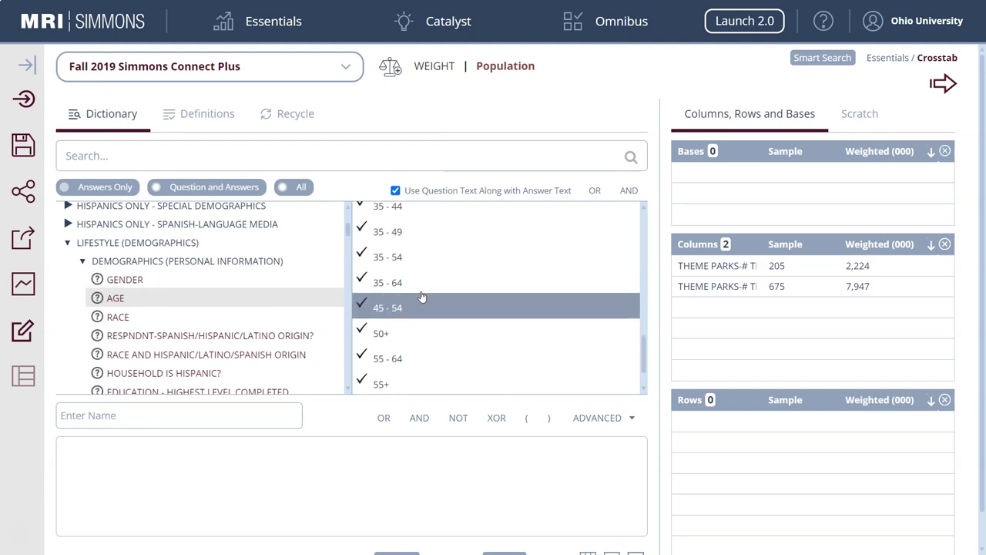
scroll(422, 297, "up", 2)
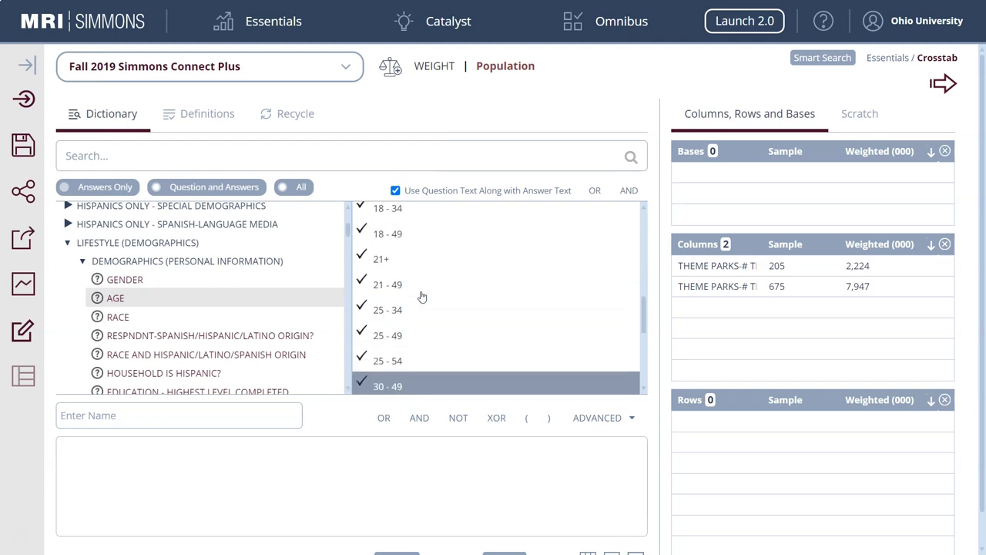
left_click(383, 261)
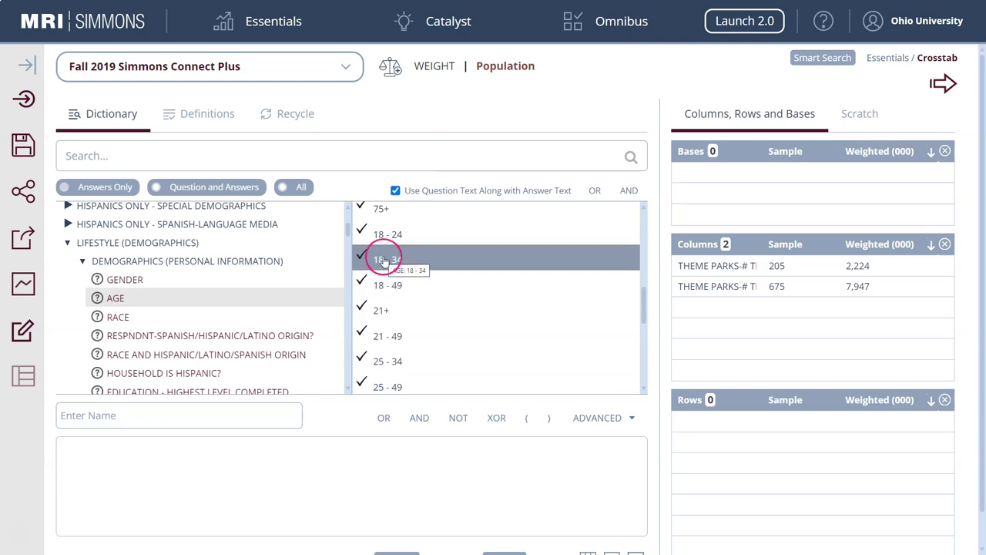
left_click_drag(383, 260, 759, 414)
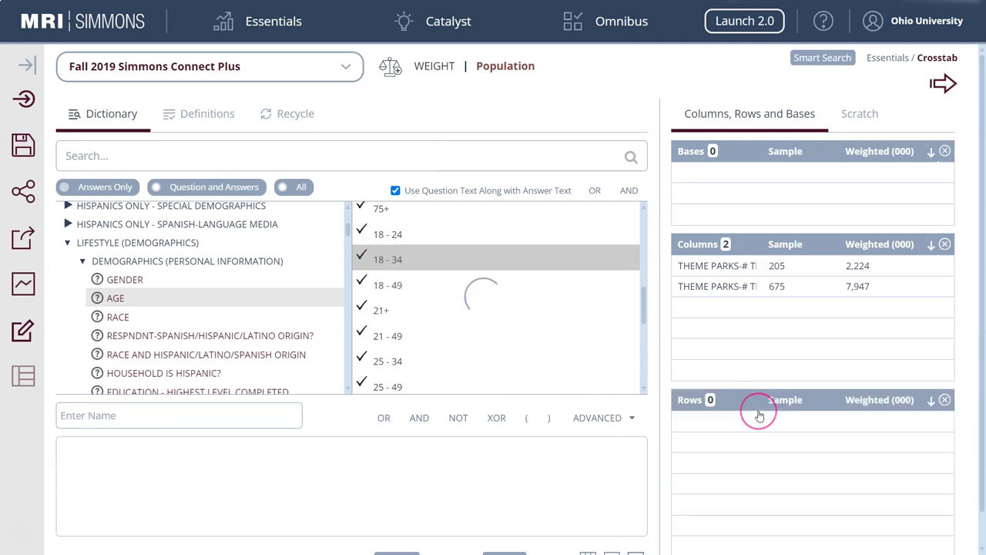
Add GENDER: FEMALE as the second row, with sample 13,868.
left_click(115, 281)
left_click(392, 242)
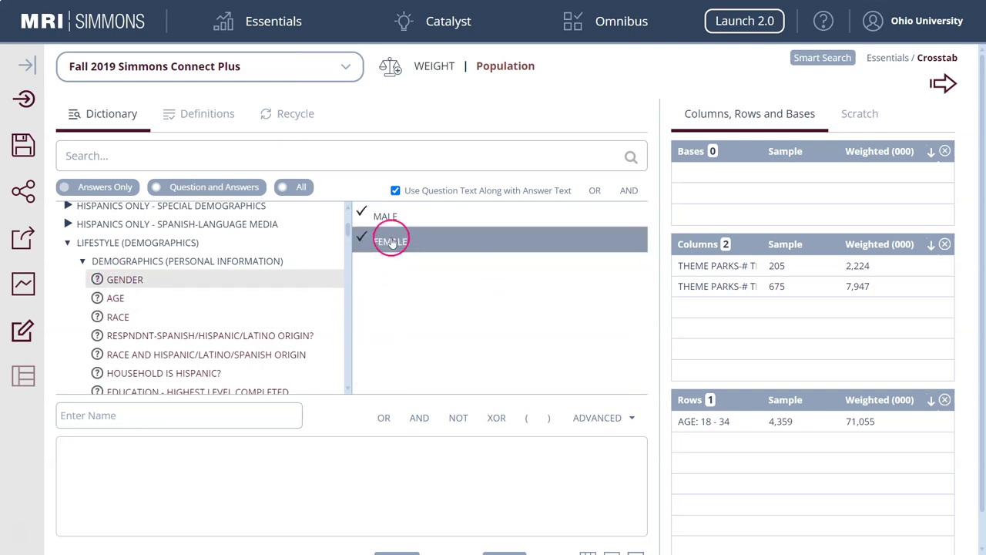
left_click_drag(392, 242, 761, 439)
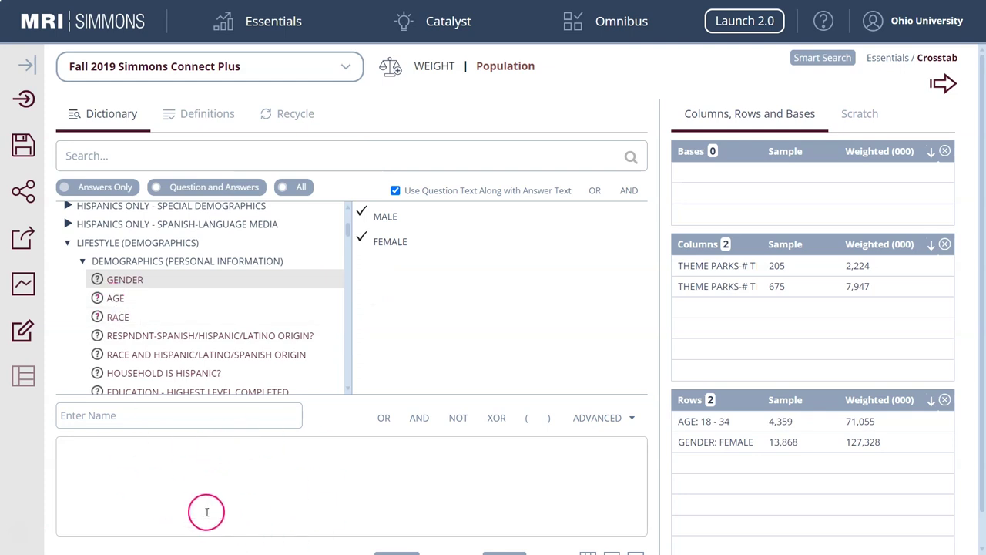
Start a custom definition with the AGE: 18 - 34 answer.
left_click(114, 299)
scroll(398, 264, "down", 1)
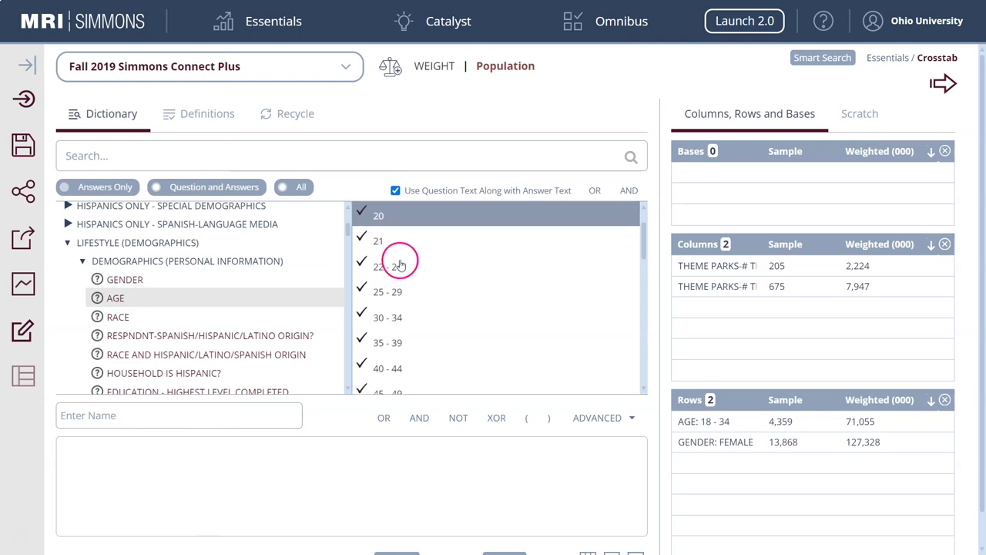
scroll(400, 311, "up", 1)
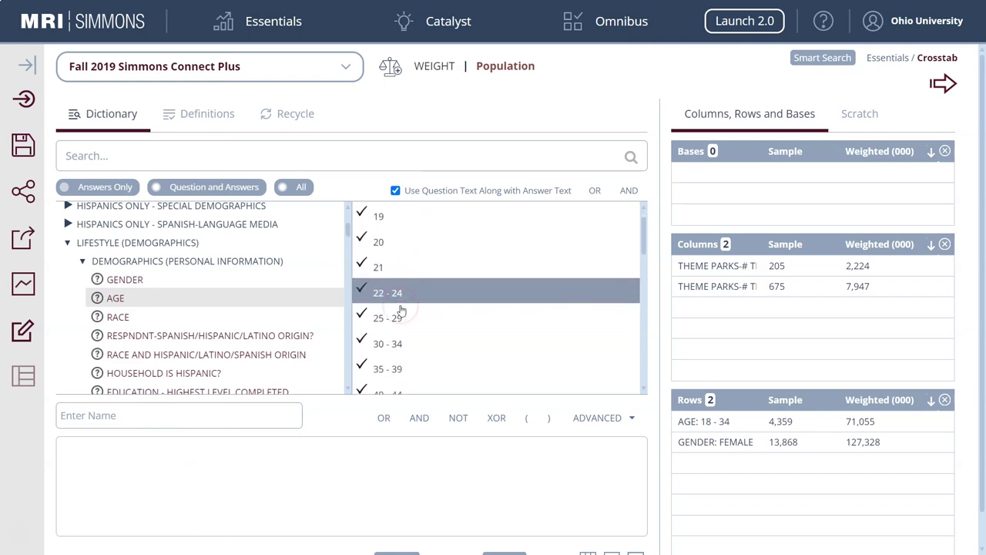
scroll(401, 311, "down", 2)
left_click(407, 297)
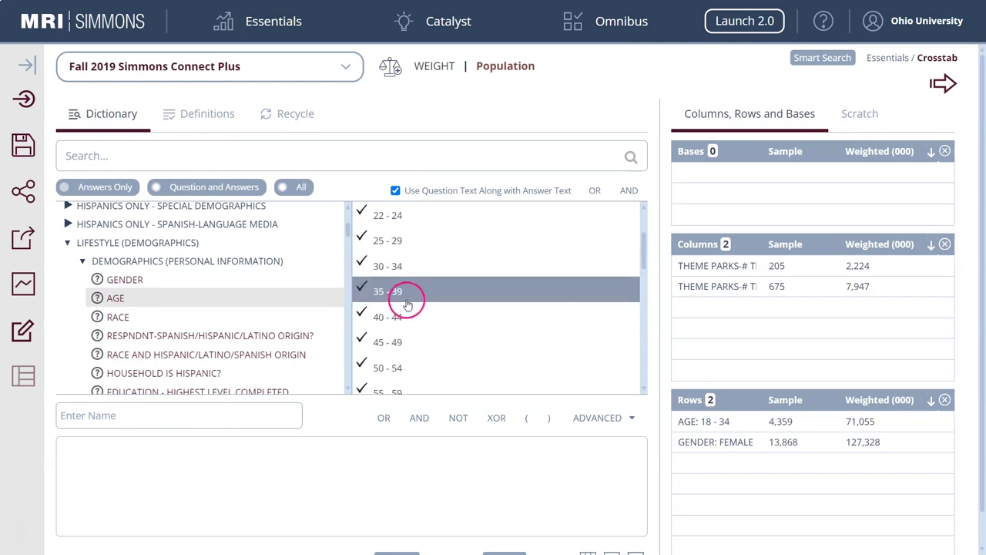
scroll(412, 305, "up", 1)
scroll(412, 305, "up", 1)
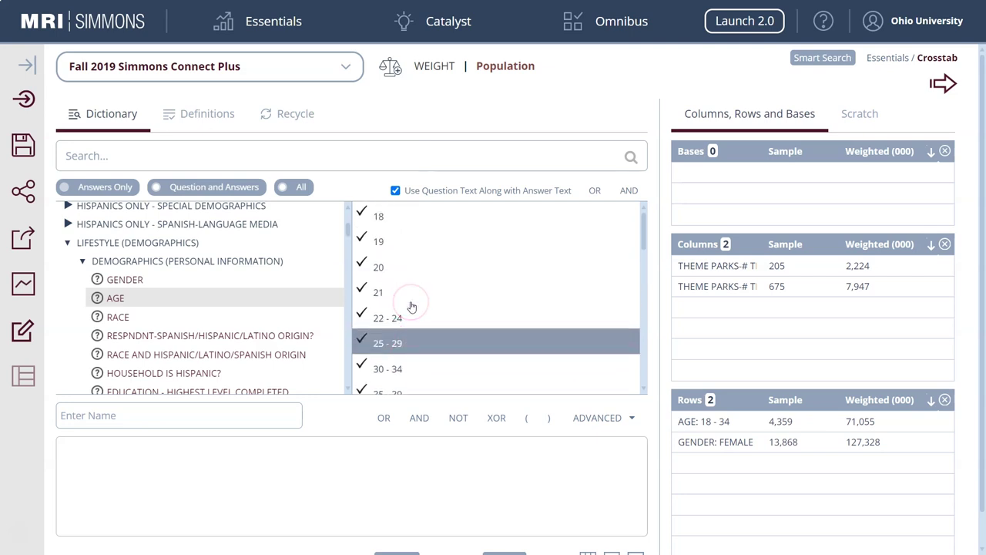
scroll(413, 306, "down", 3)
scroll(413, 307, "down", 4)
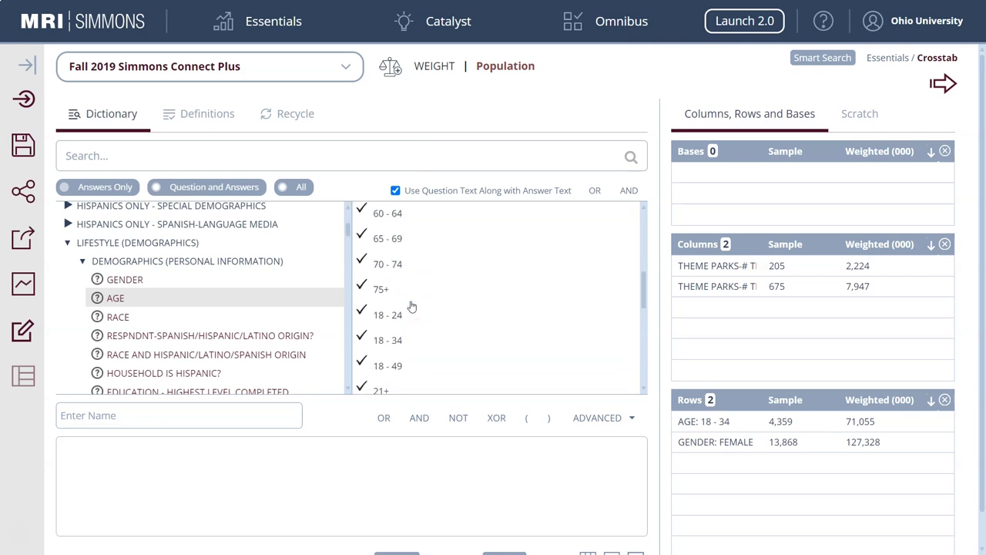
left_click(388, 292)
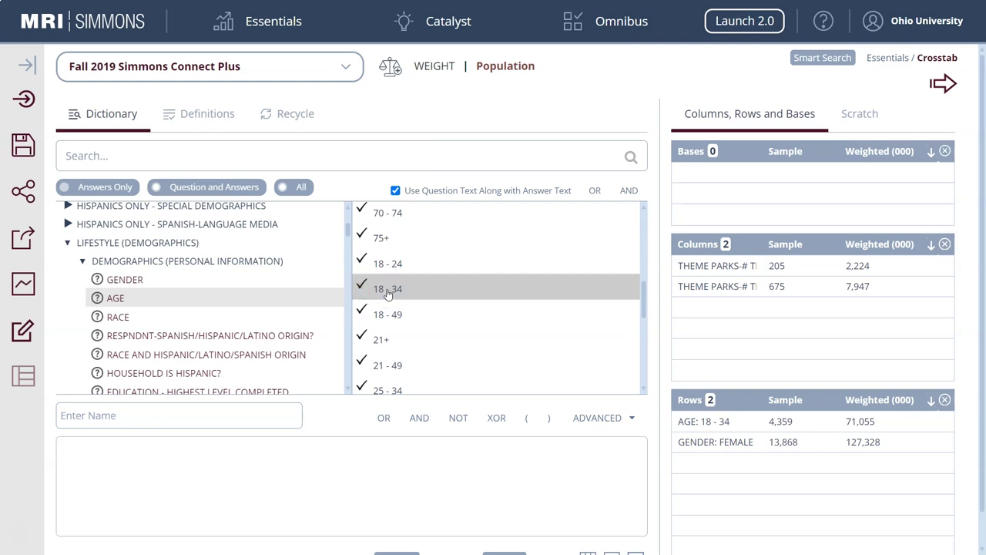
left_click_drag(388, 293, 146, 460)
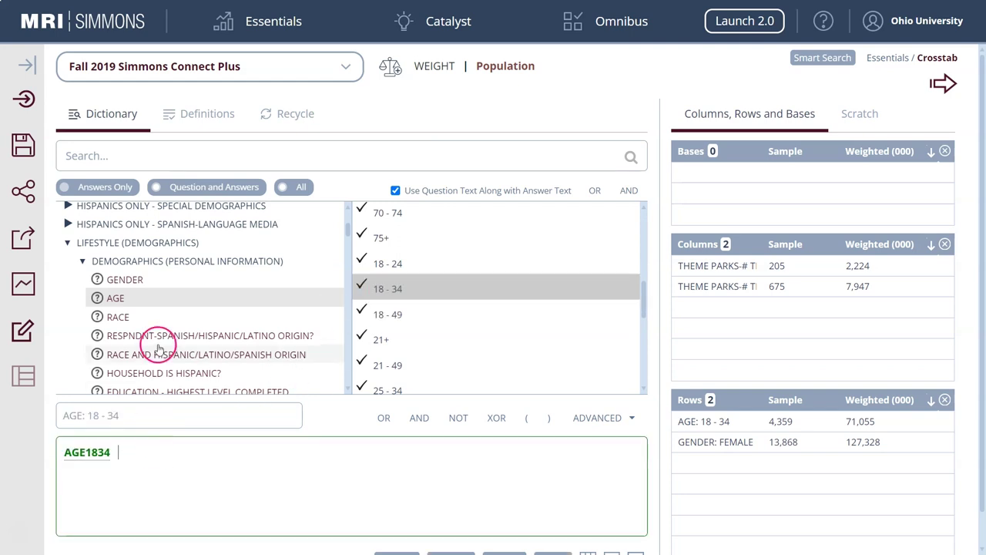
Expand CHILDREN IN HOUSEHOLD (H) to list questions such as NUMBER OF CHILDREN.
scroll(165, 312, "down", 2)
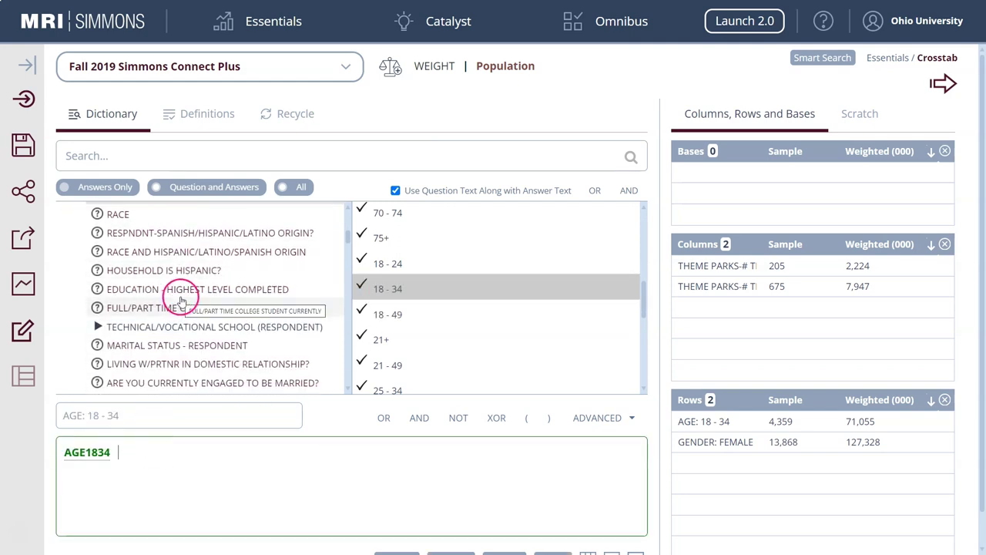
scroll(171, 308, "down", 3)
scroll(183, 299, "down", 5)
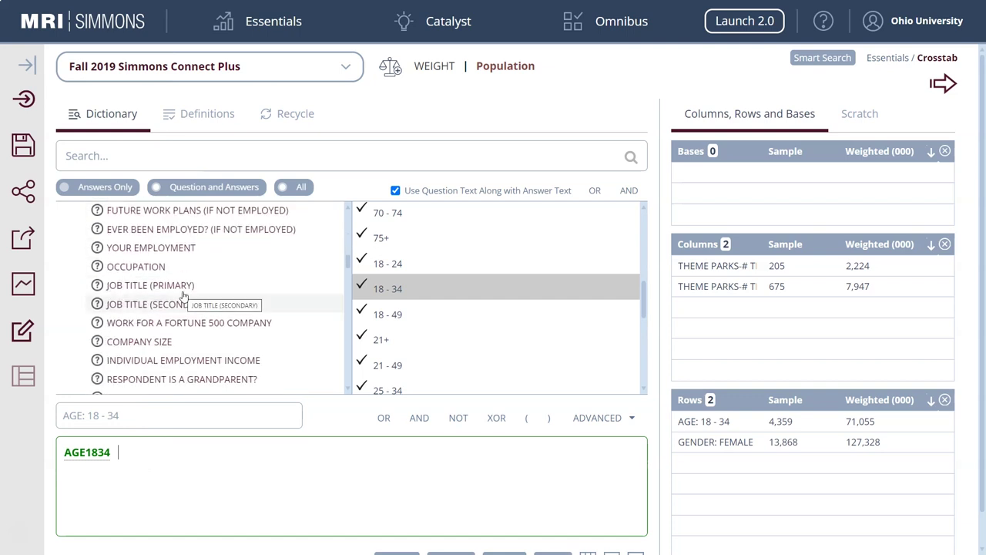
scroll(183, 296, "down", 4)
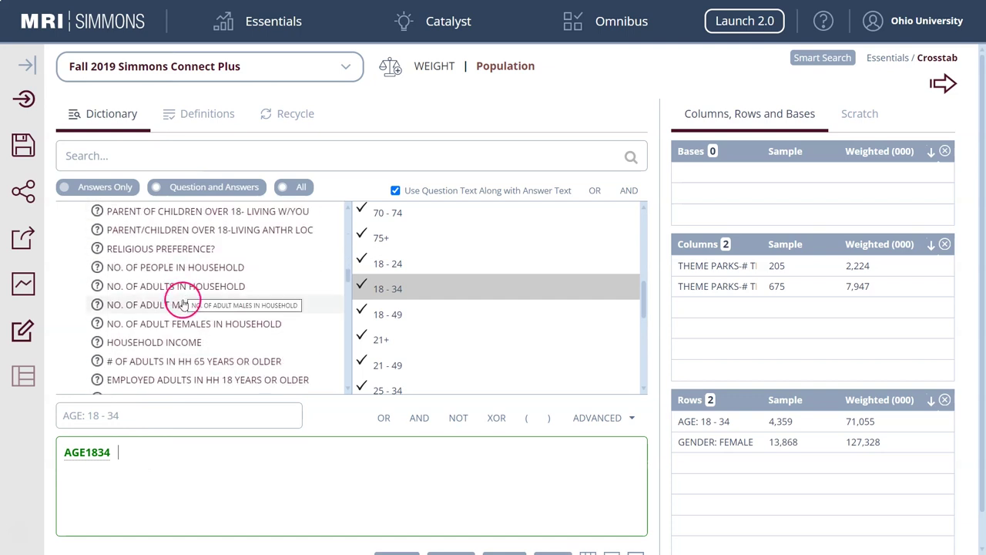
scroll(184, 306, "up", 2)
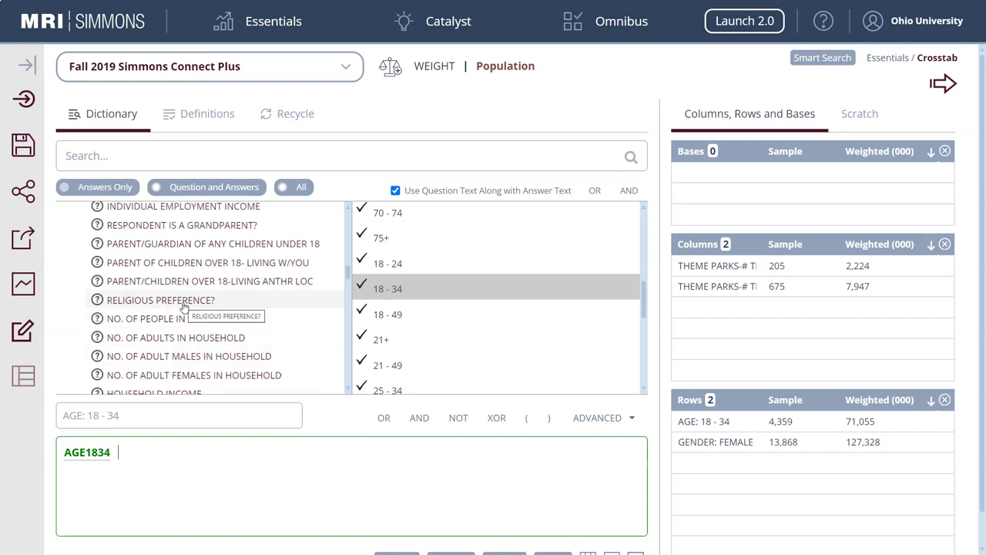
left_click(177, 245)
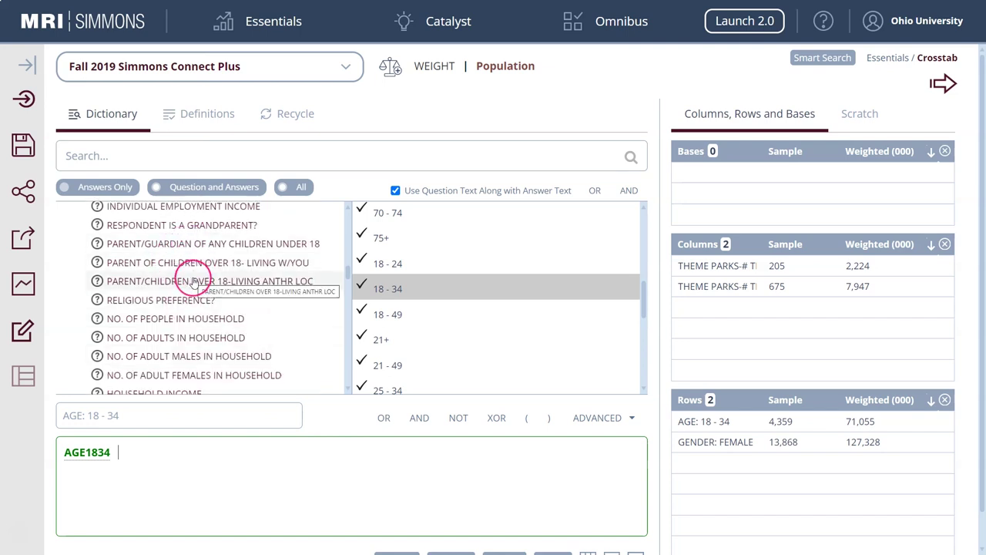
scroll(194, 281, "down", 3)
scroll(193, 284, "down", 2)
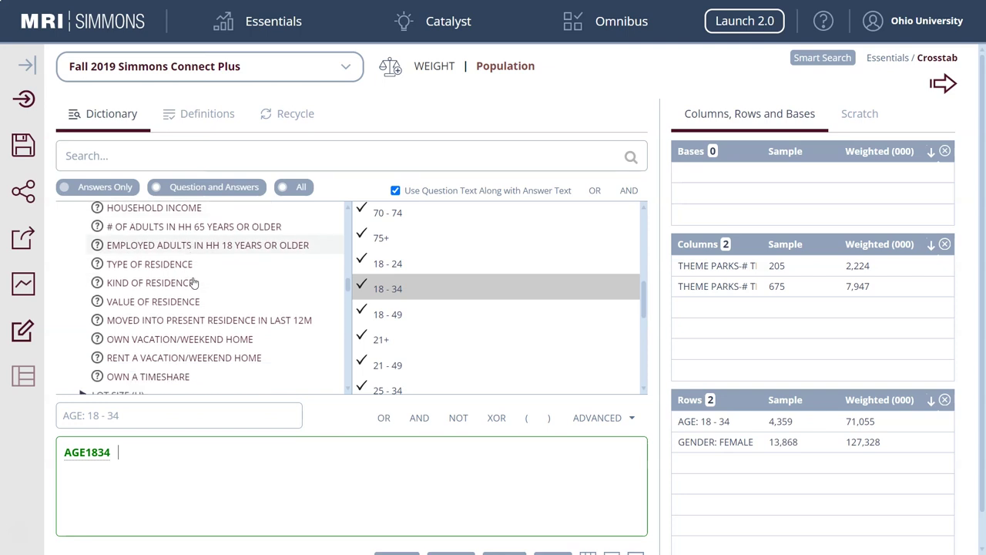
left_click(83, 363)
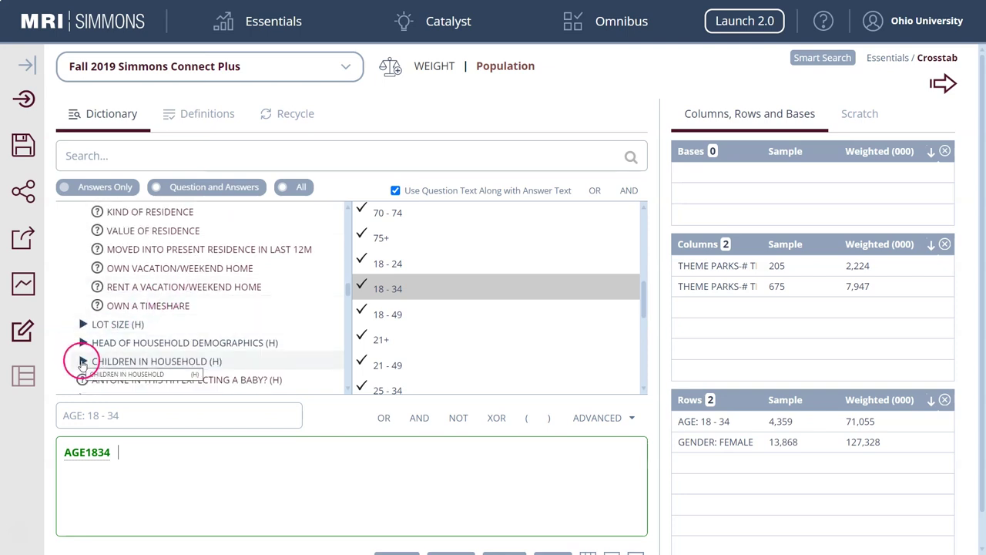
scroll(166, 299, "down", 1)
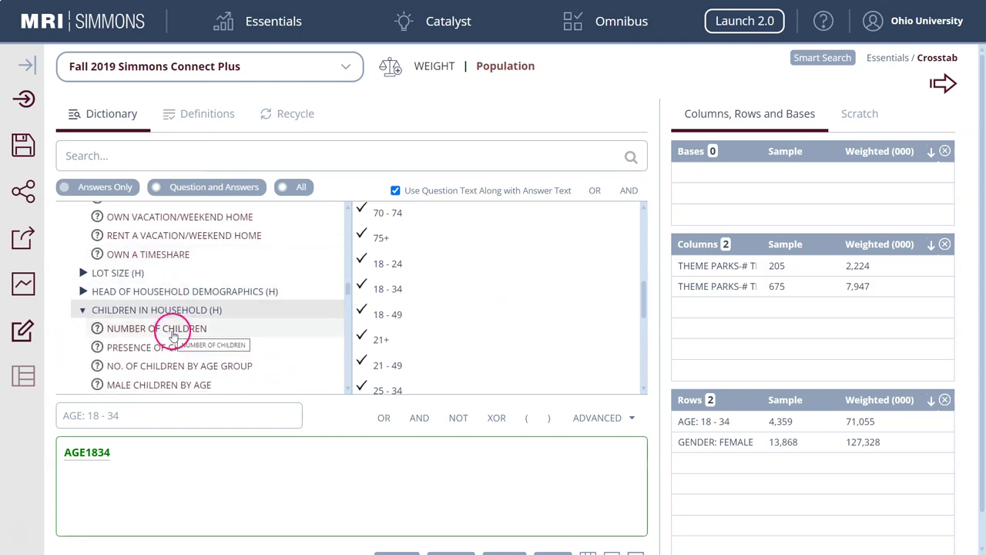
Place NUMBER OF CHILDREN: ONE OR MORE after AGE1834, re-adding it after verifying the age-only expression.
left_click(170, 330)
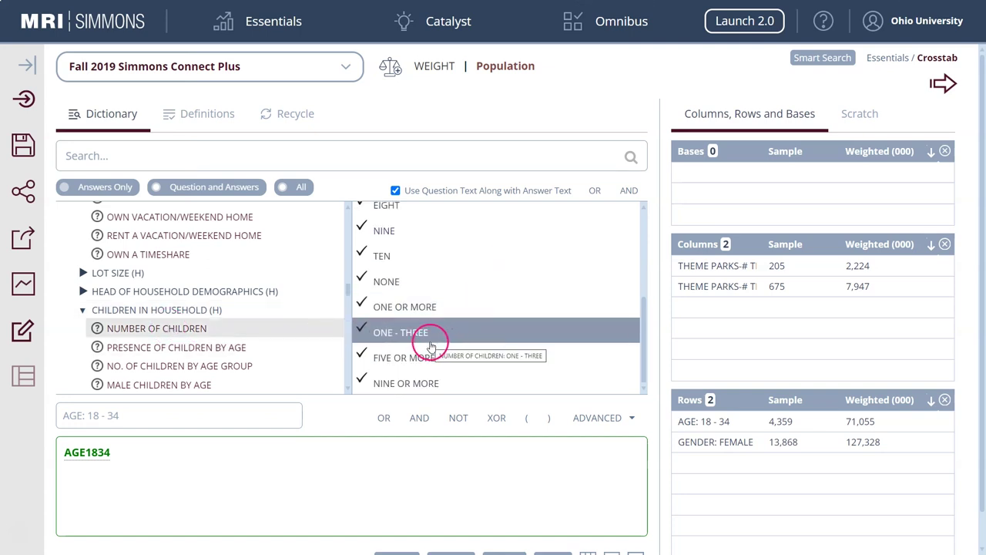
left_click_drag(424, 302, 227, 443)
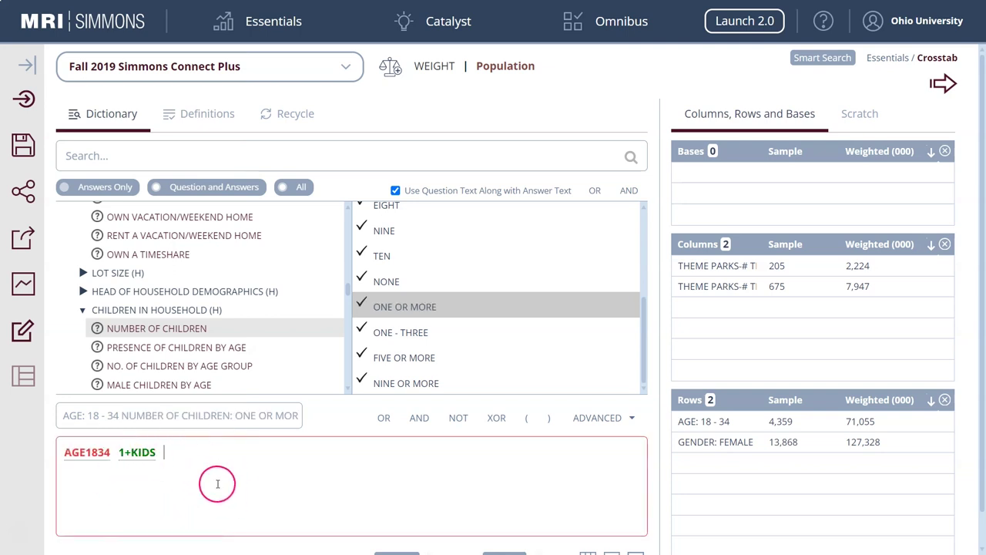
left_click_drag(165, 452, 116, 455)
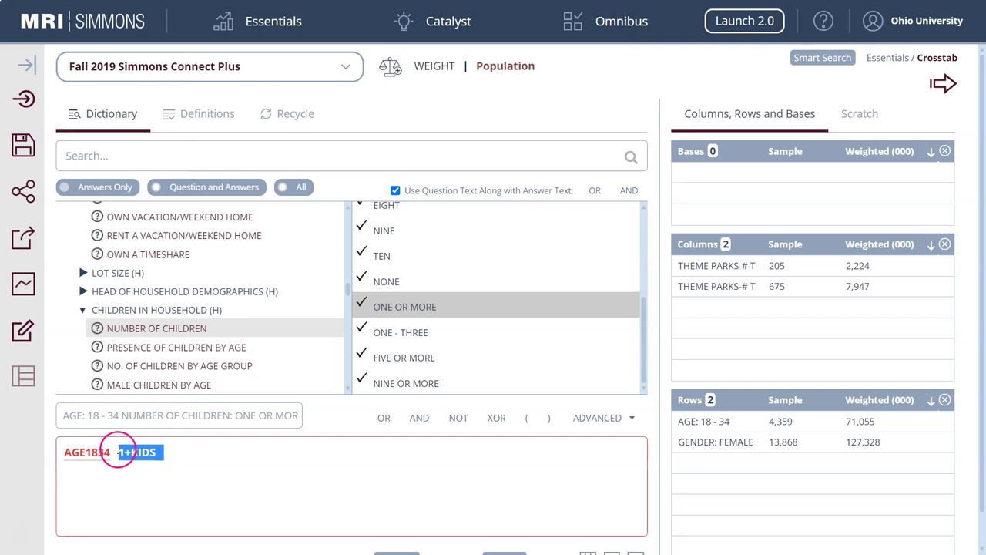
key("BackSpace")
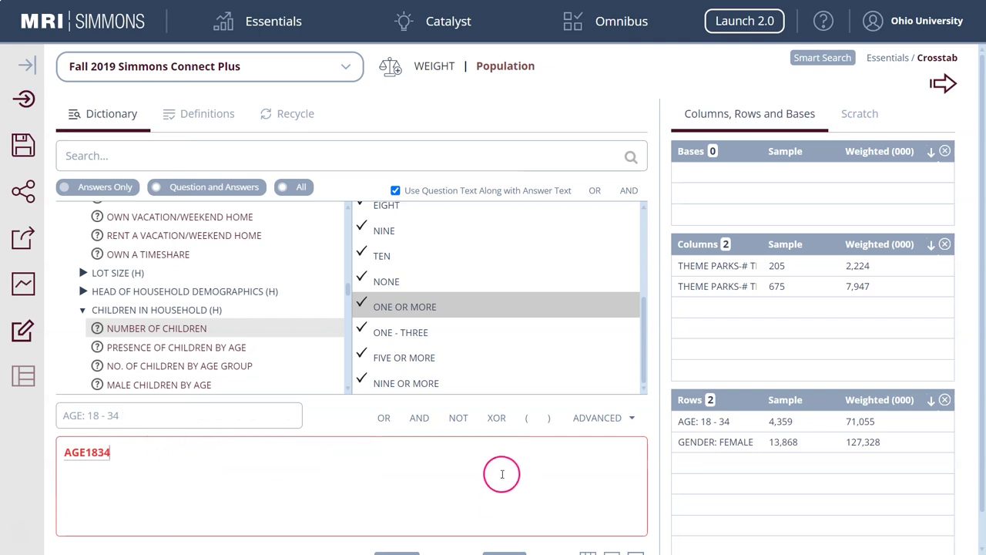
scroll(493, 486, "down", 1)
left_click(391, 524)
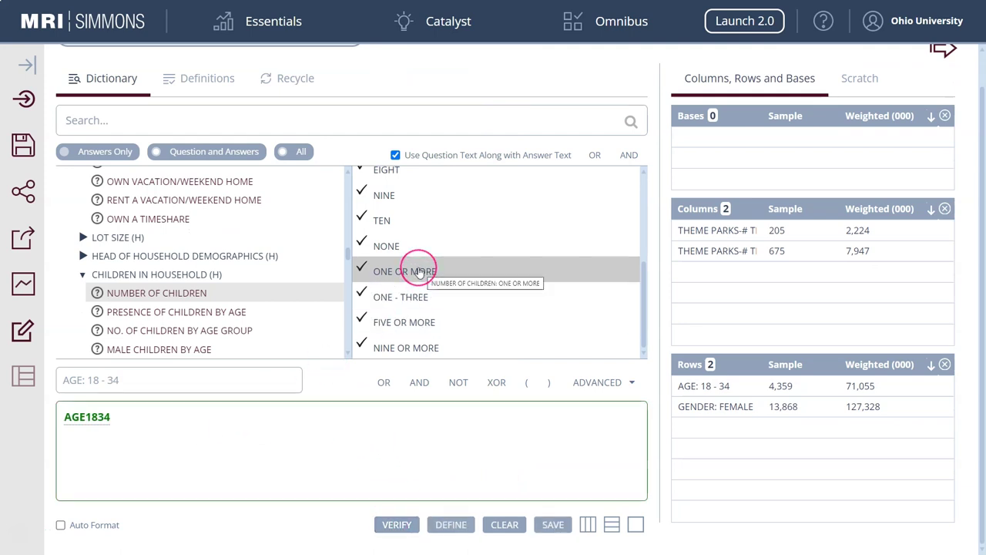
left_click_drag(420, 273, 247, 405)
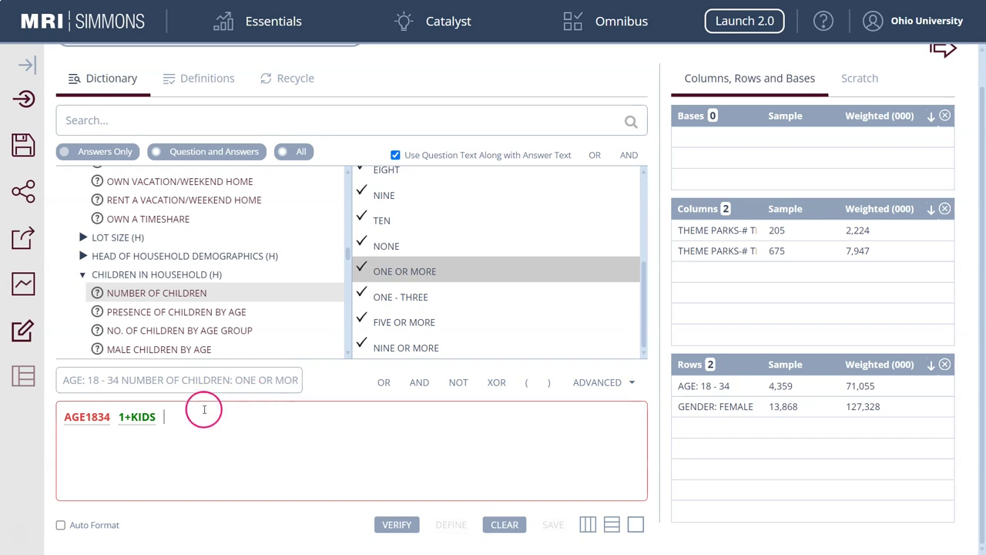
left_click(115, 417)
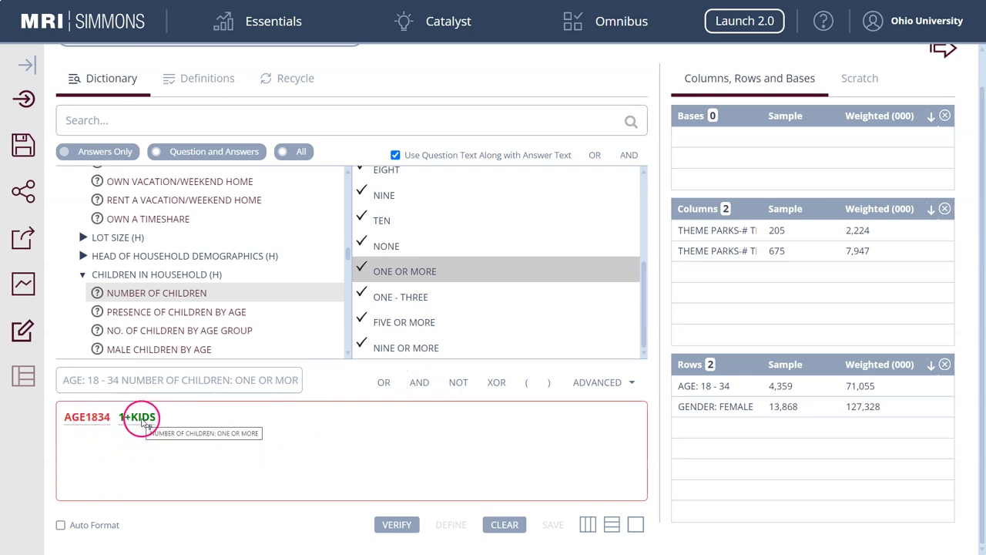
Join AGE1834 AND 1+KIDS, label it Young Parents, and add it as the third row.
left_click(421, 385)
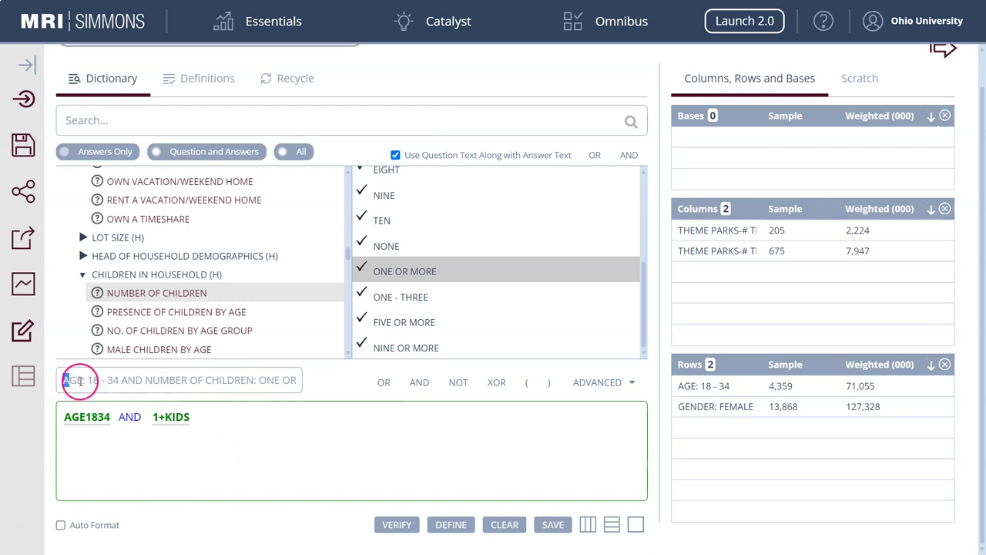
left_click_drag(66, 380, 320, 383)
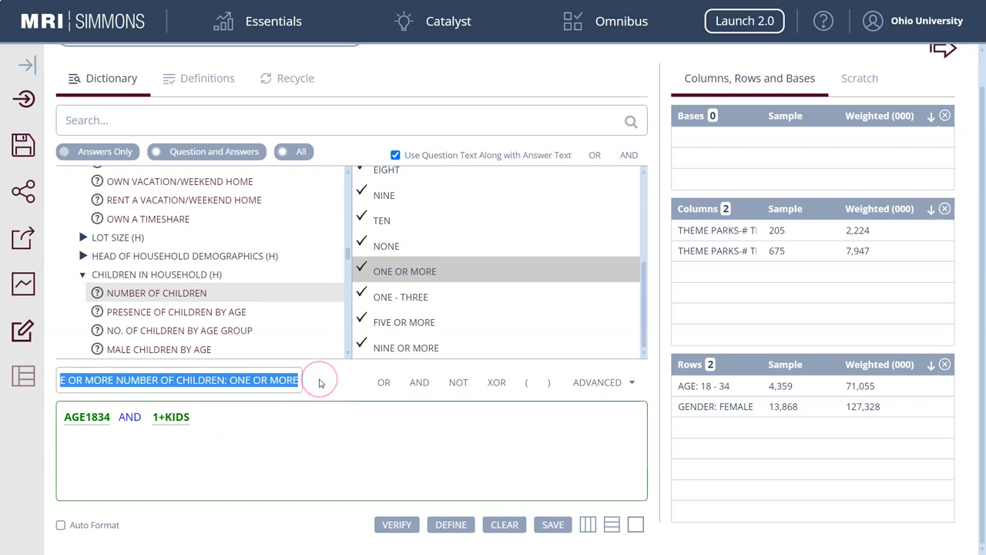
key("BackSpace")
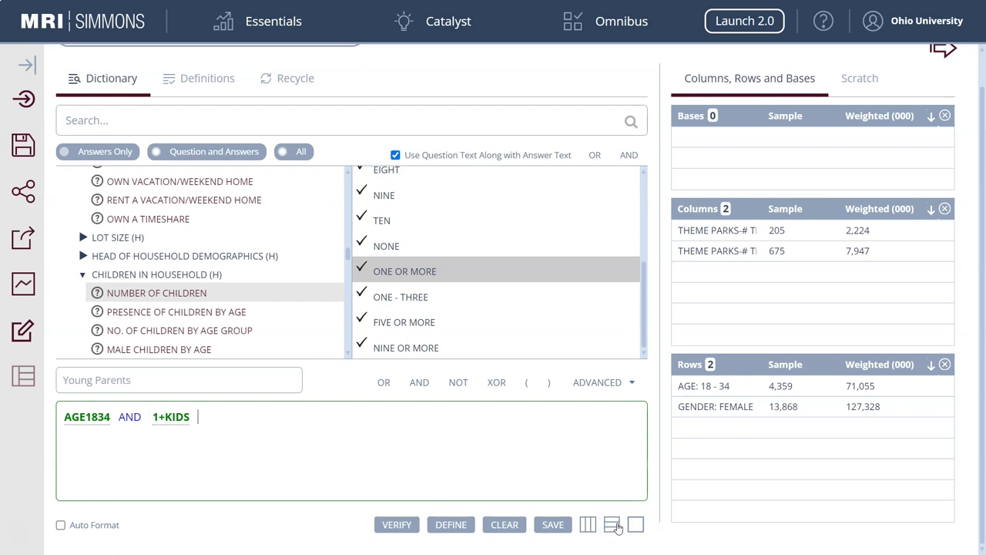
left_click(616, 528)
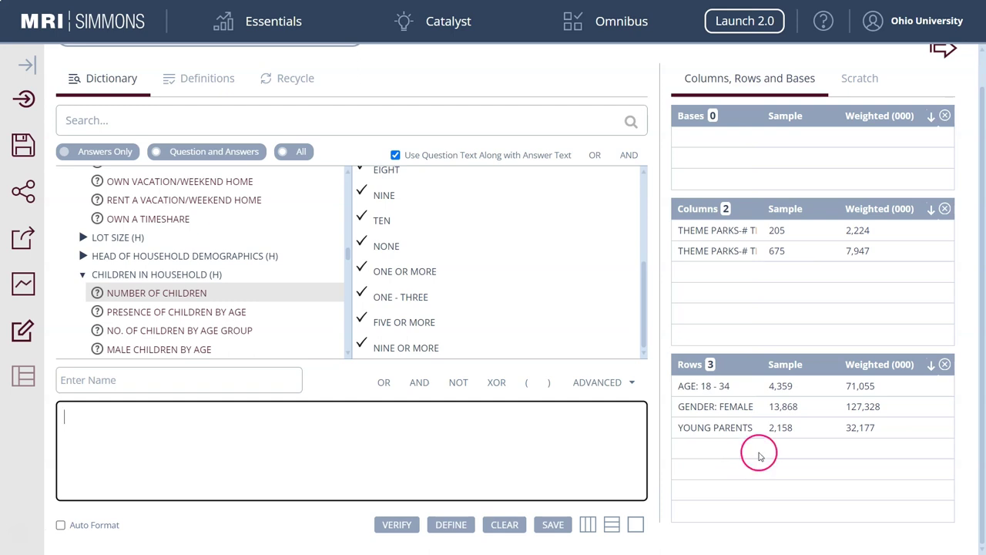
Run the crosstab, showing Young Parents indexing 253 for Cedar Point and 142 for Disneyworld.
scroll(793, 429, "up", 1)
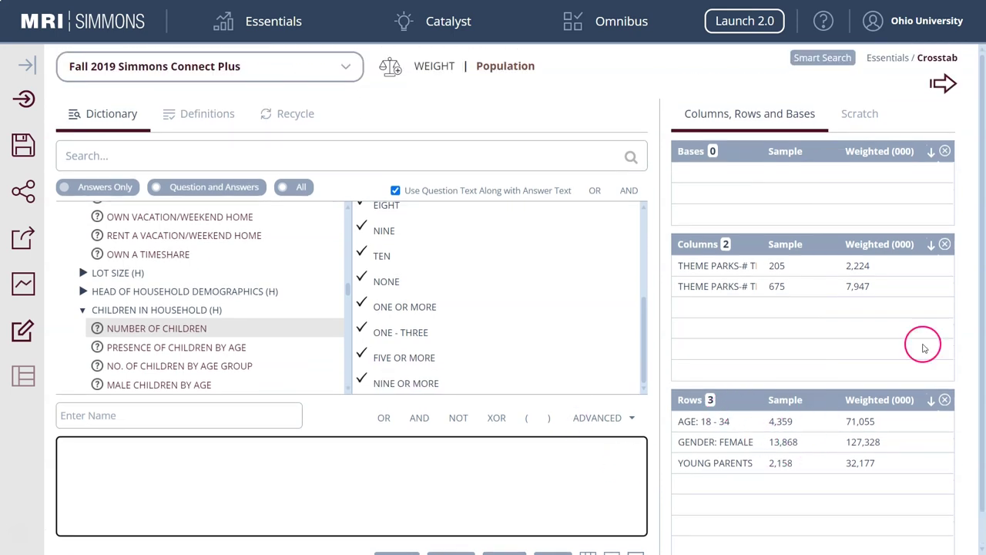
left_click(942, 84)
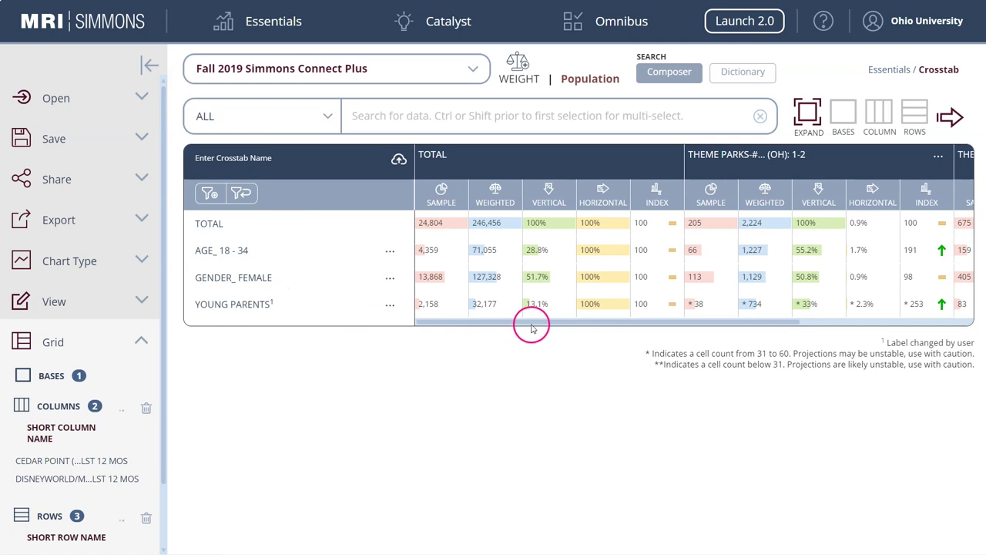
left_click_drag(529, 326, 709, 345)
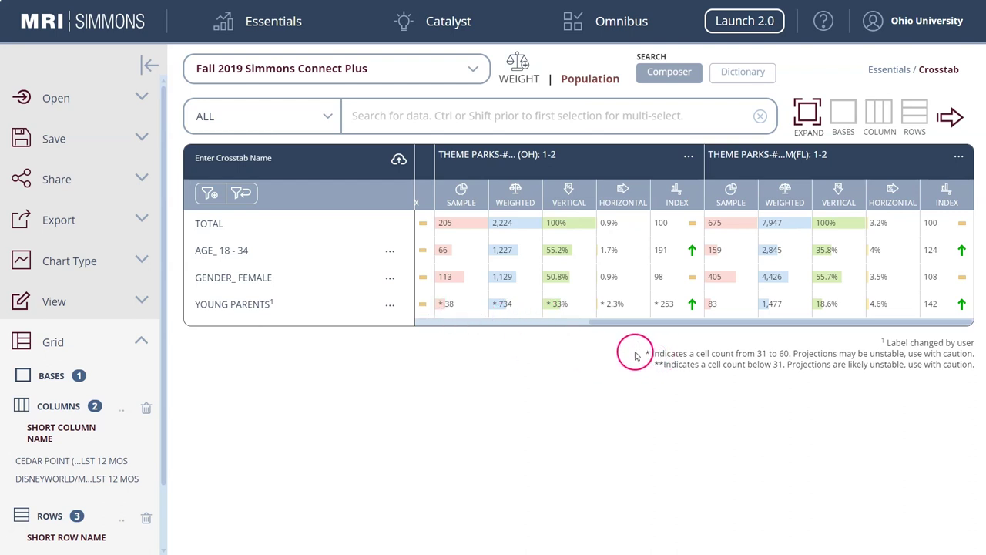
Highlight the footnote explaining that an asterisk marks cell counts from 31 to 60.
left_click_drag(646, 353, 974, 355)
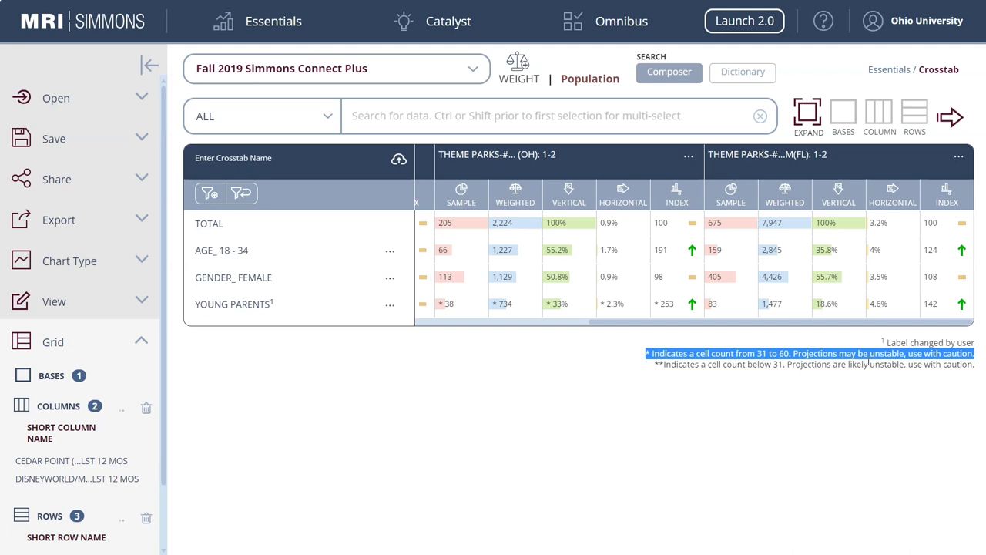
left_click(796, 378)
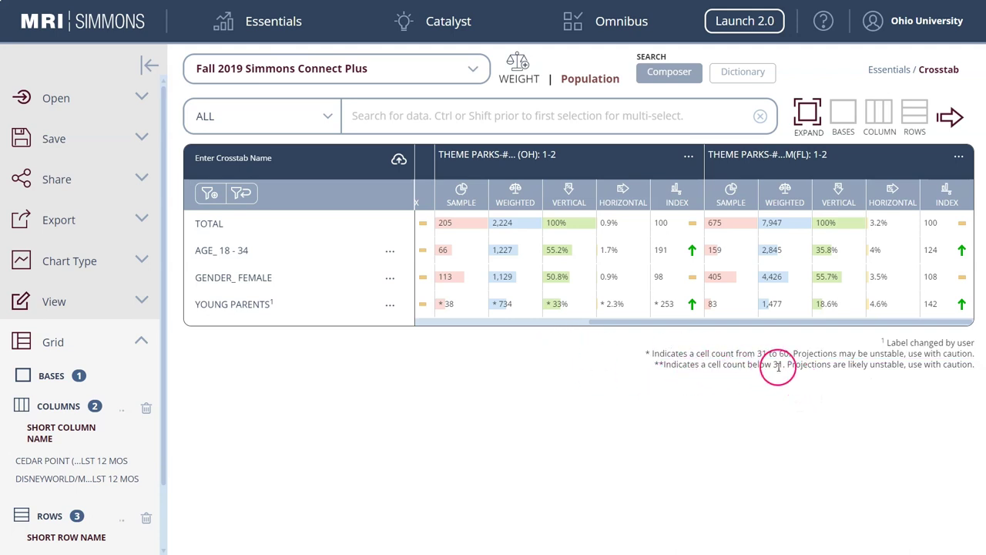
left_click_drag(781, 367, 682, 365)
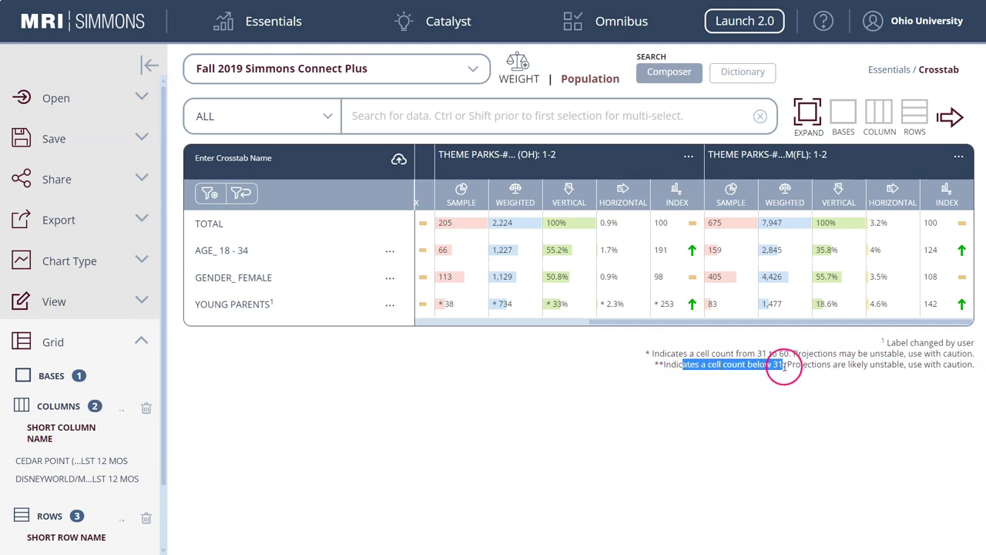
left_click_drag(785, 366, 906, 365)
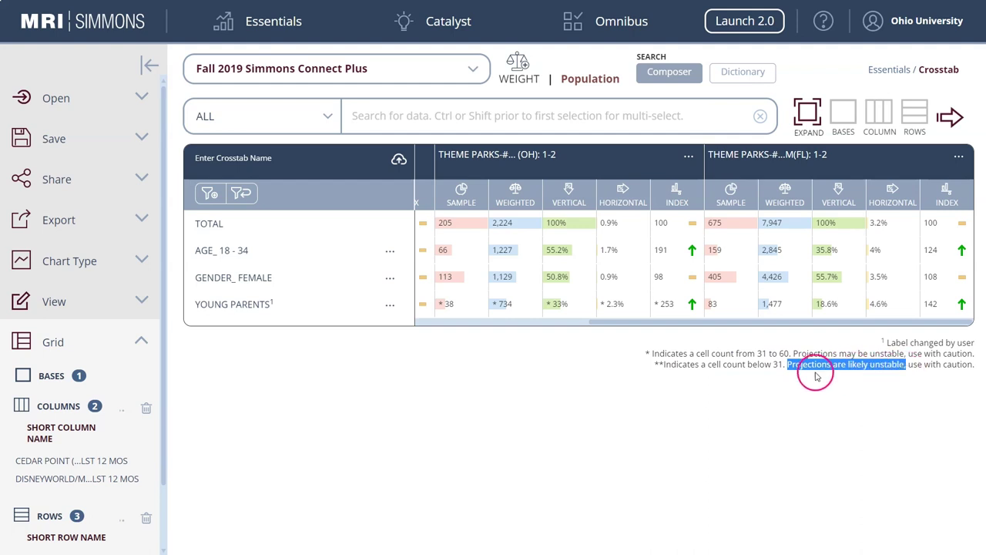
left_click(721, 379)
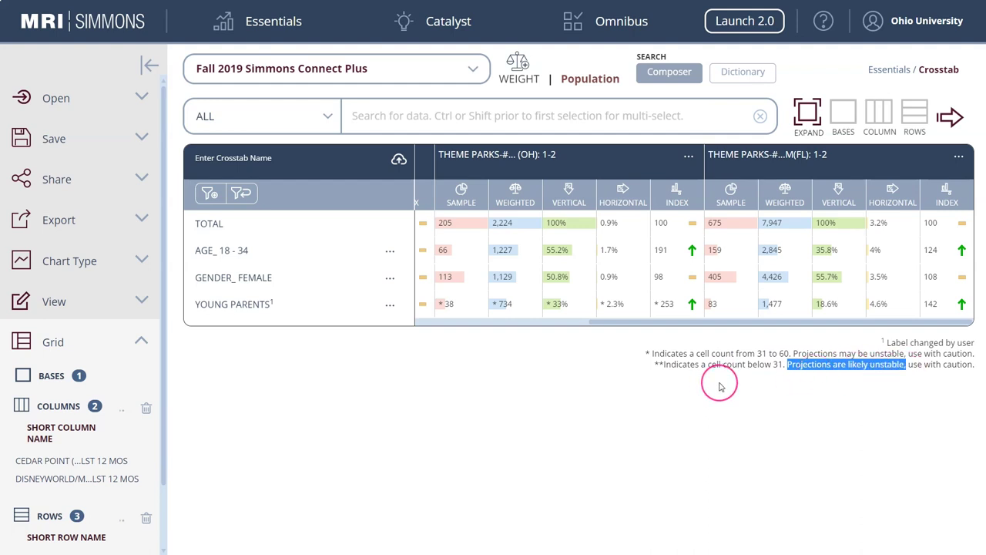
left_click(722, 390)
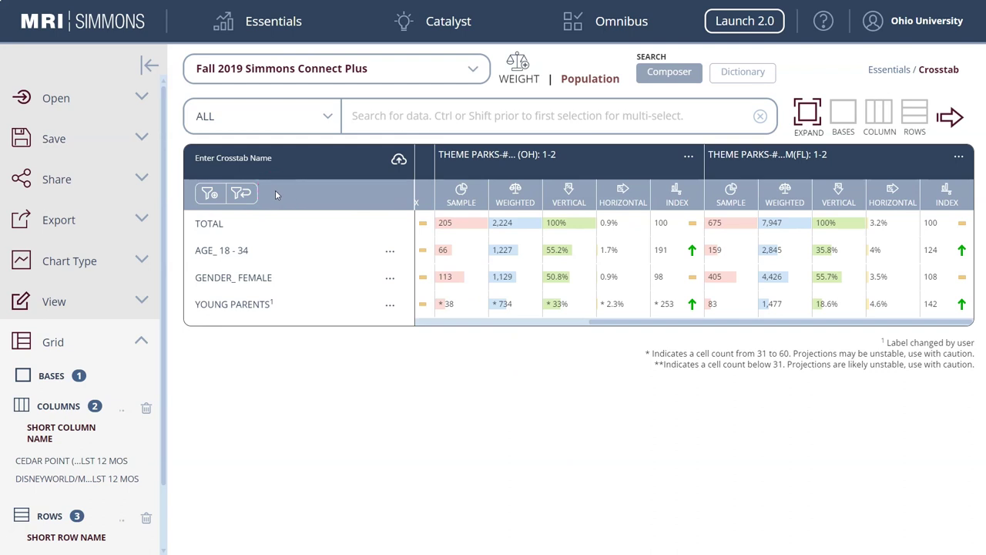
left_click(142, 220)
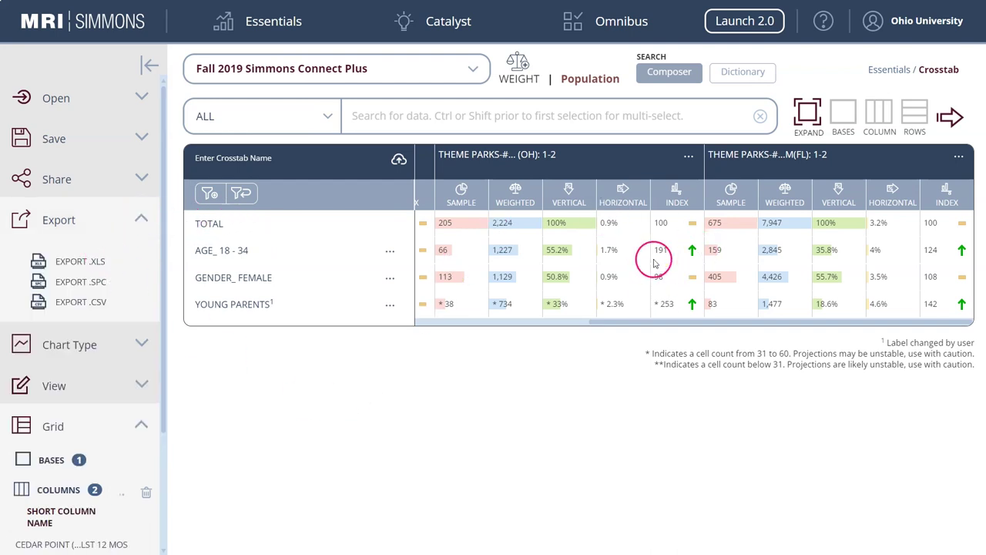
left_click(137, 219)
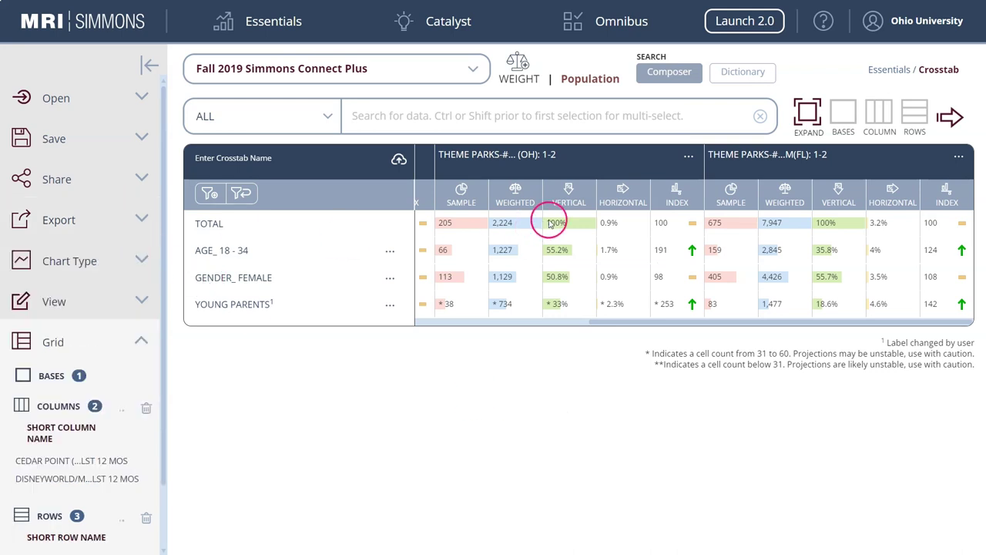
left_click(252, 308)
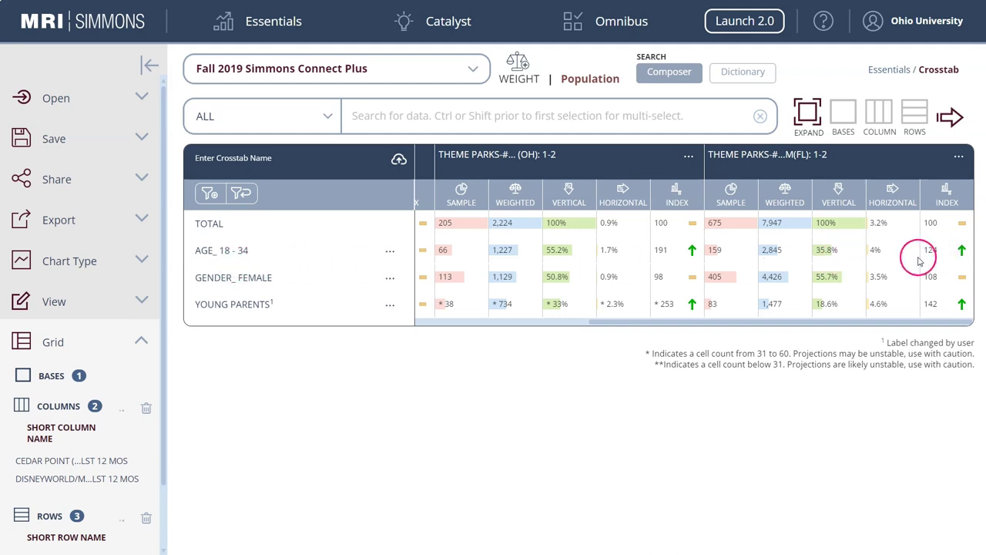
mouse_move(940, 250)
left_mouse_down()
mouse_move(929, 251)
mouse_move(947, 253)
left_mouse_up()
left_click(809, 156)
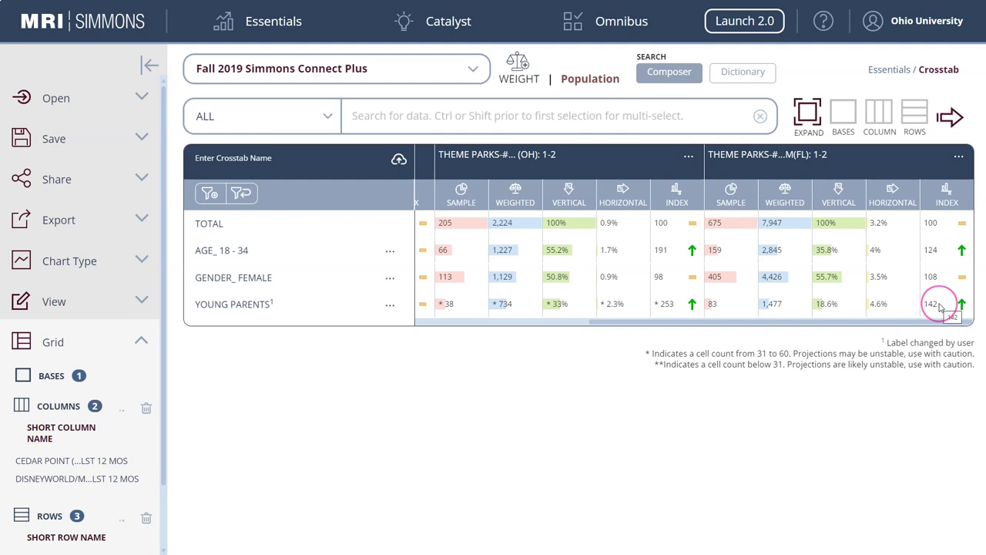
left_click_drag(937, 305, 929, 303)
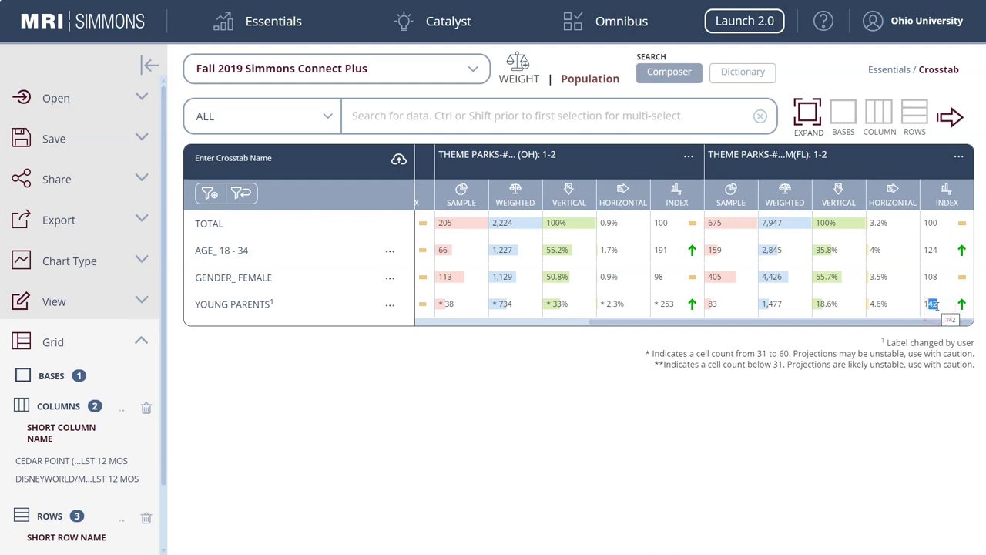
left_click(925, 294)
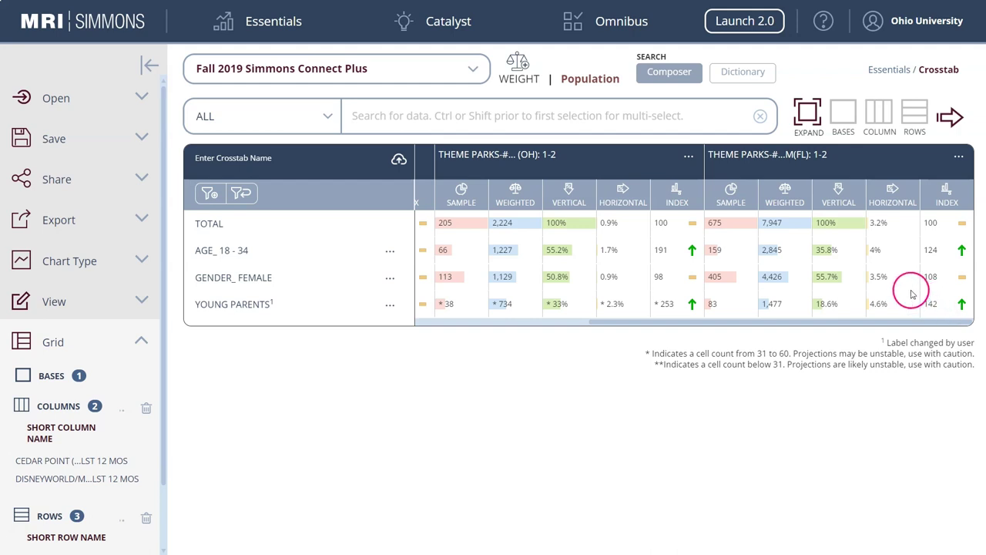